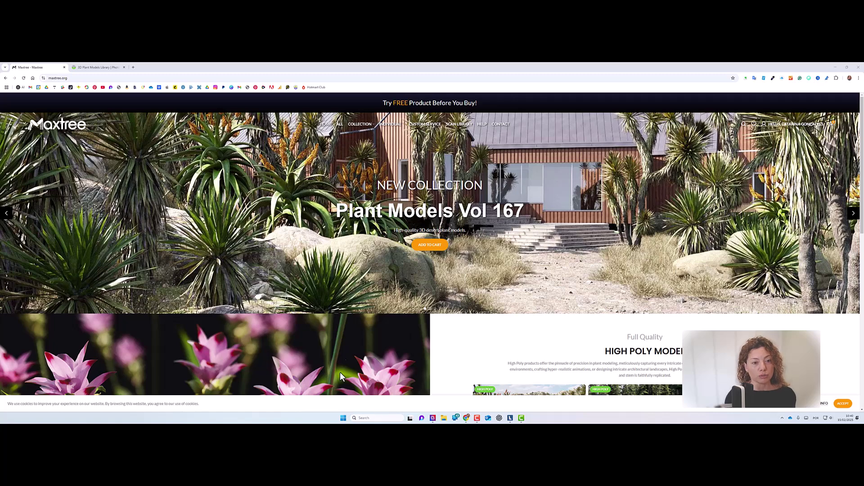
# Step: Browse the COLLECTION product grid and open the Plant Models Vol 158 card
pyautogui.click(358, 128)
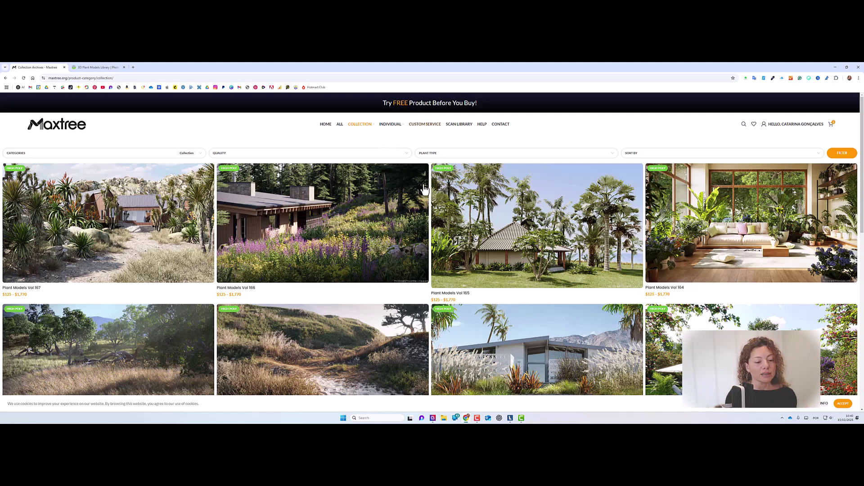
pyautogui.scroll(-2, 512, 260)
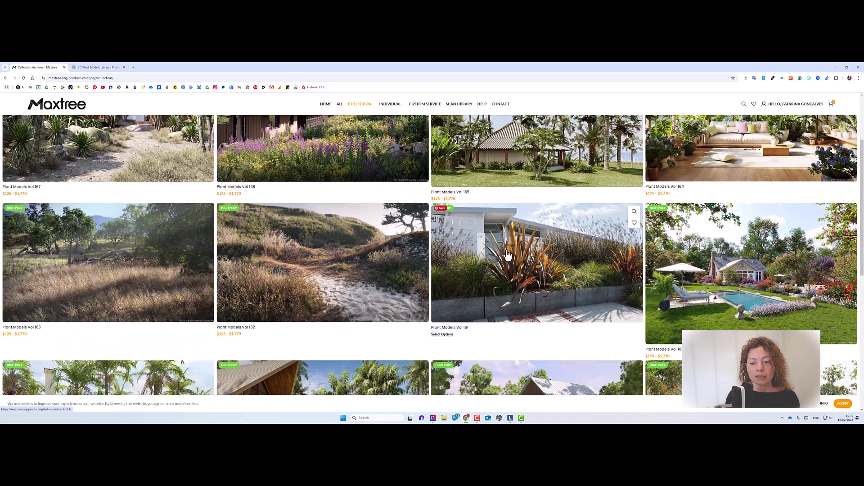
pyautogui.scroll(-3, 511, 259)
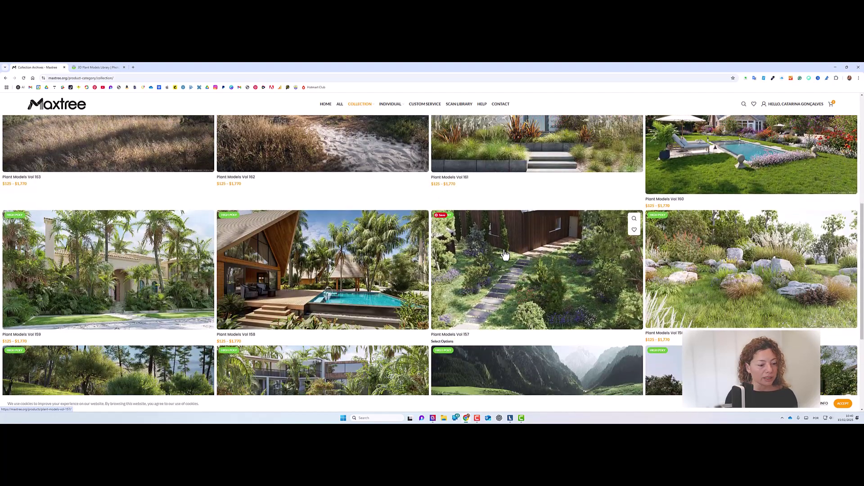
pyautogui.scroll(-2, 503, 252)
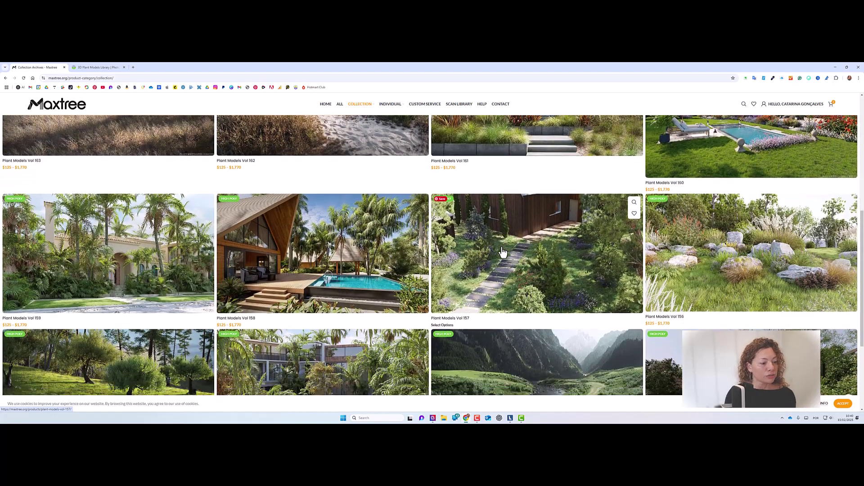
pyautogui.scroll(-1, 503, 254)
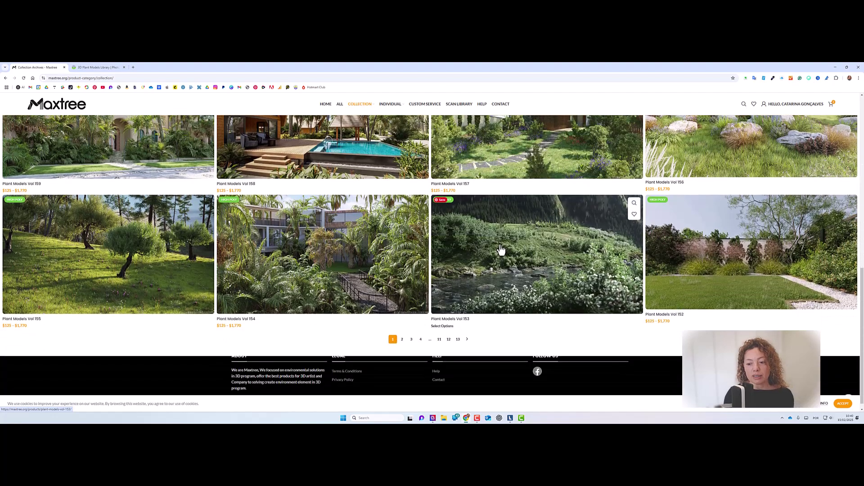
pyautogui.scroll(3, 272, 255)
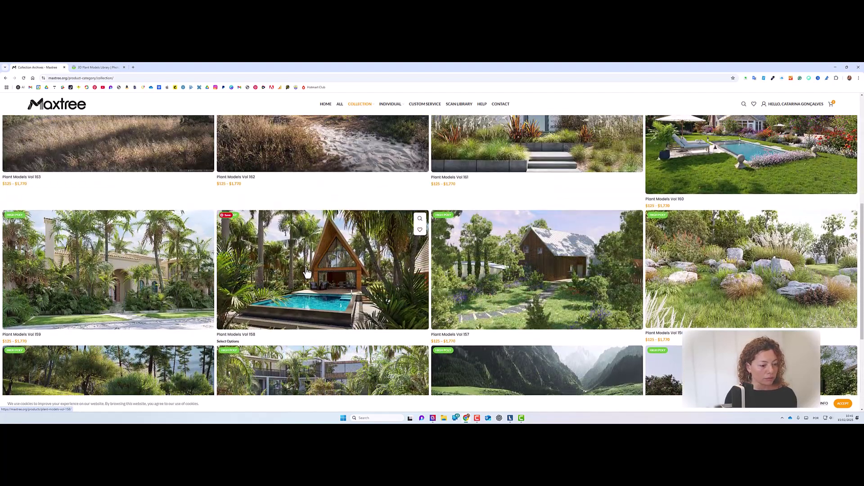
pyautogui.click(319, 273)
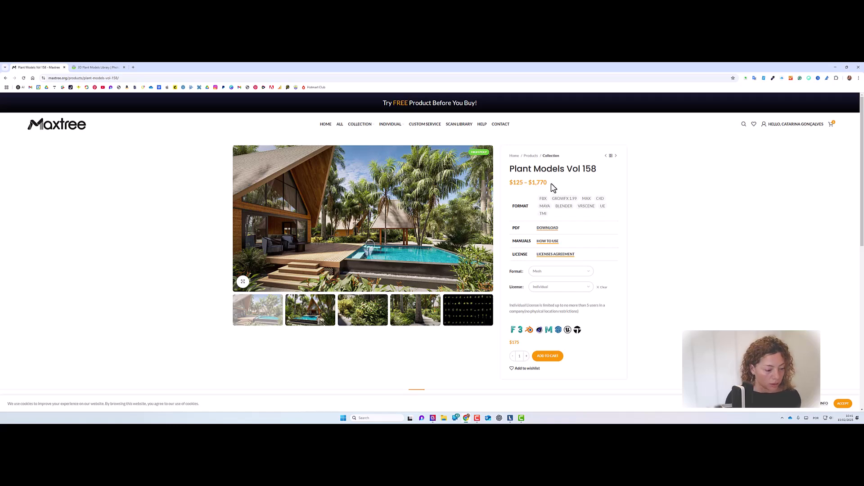
# Step: Accept the cookie notice and choose FBX format with an Individual license, priced $125
pyautogui.click(844, 404)
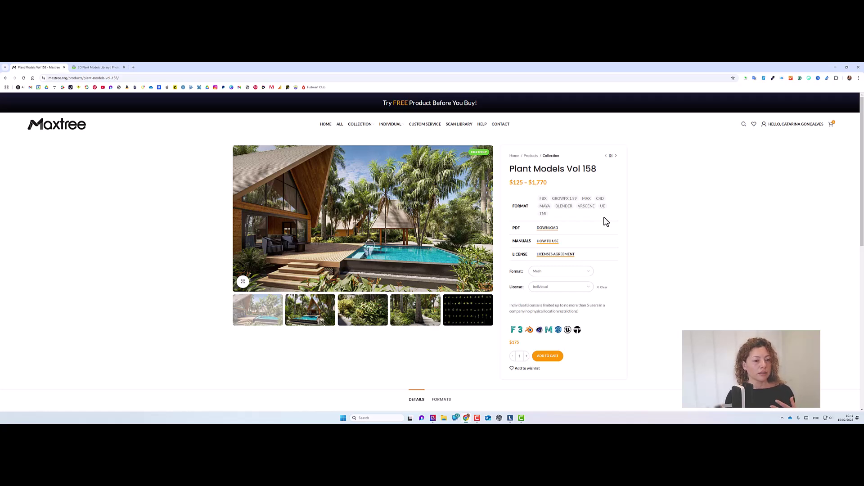
pyautogui.click(557, 273)
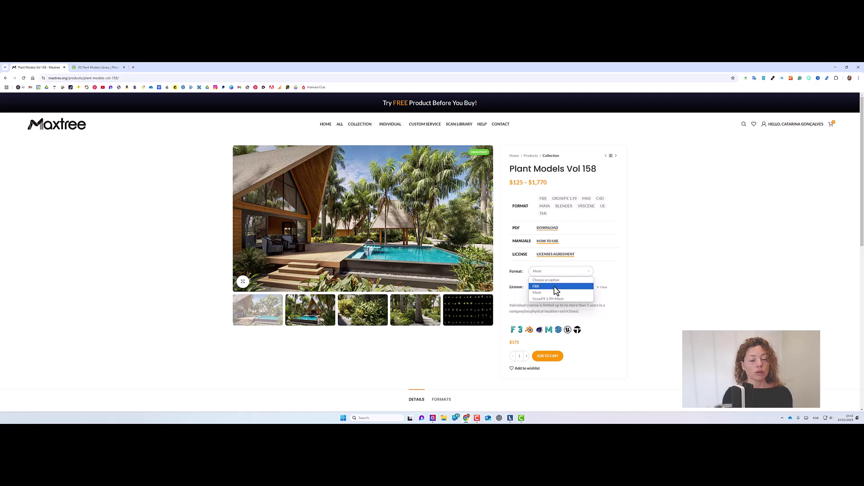
pyautogui.click(556, 287)
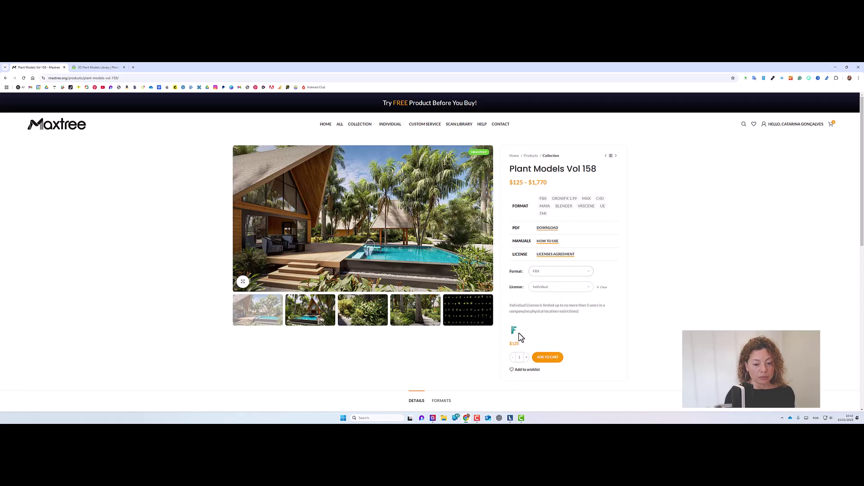
pyautogui.click(576, 291)
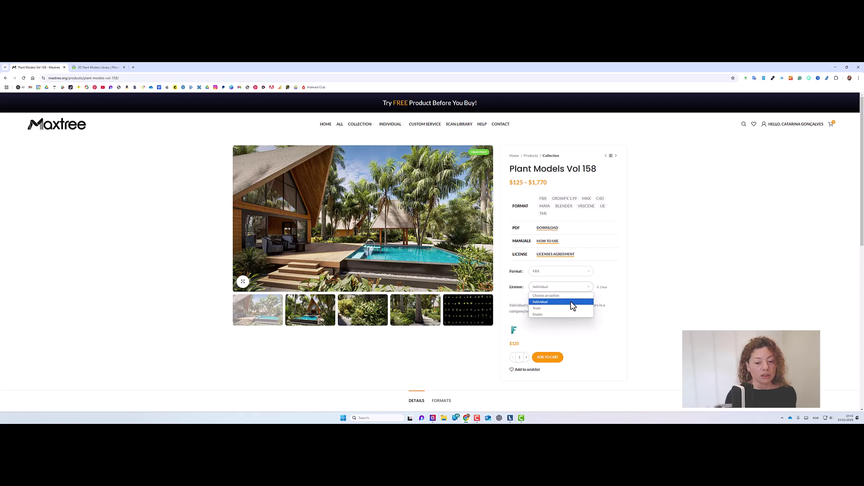
pyautogui.click(574, 306)
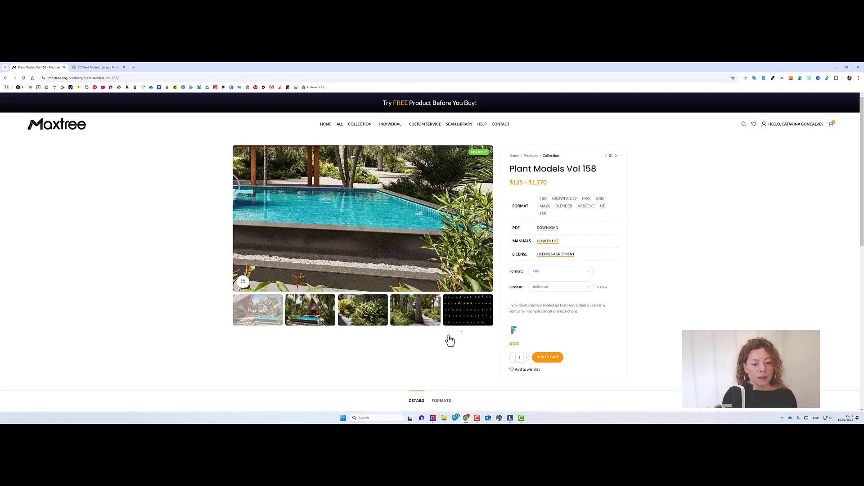
# Step: Scroll to the DETAILS tab and highlight all twelve plant names in the Name list
pyautogui.scroll(-2, 457, 326)
pyautogui.scroll(2, 456, 323)
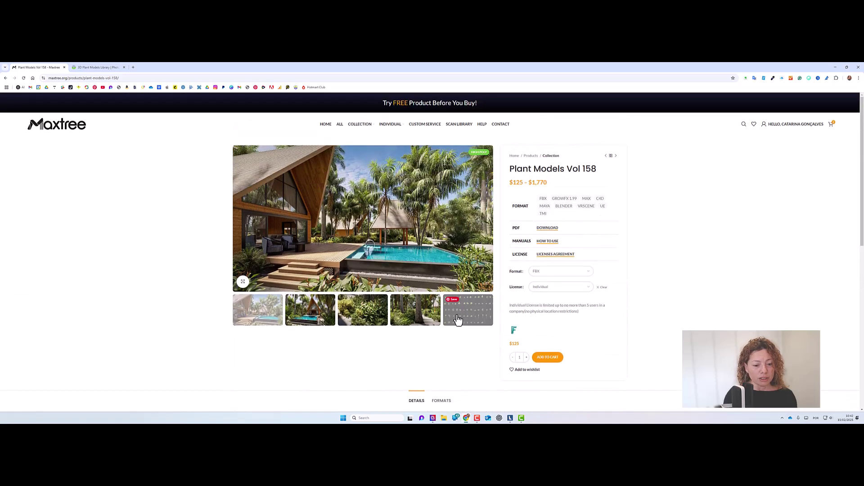
pyautogui.scroll(-3, 472, 316)
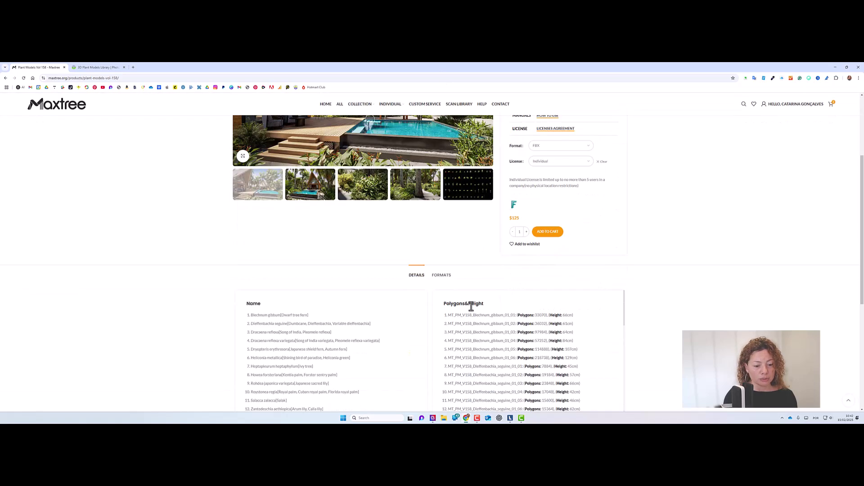
pyautogui.scroll(-1, 471, 305)
pyautogui.scroll(-4, 490, 343)
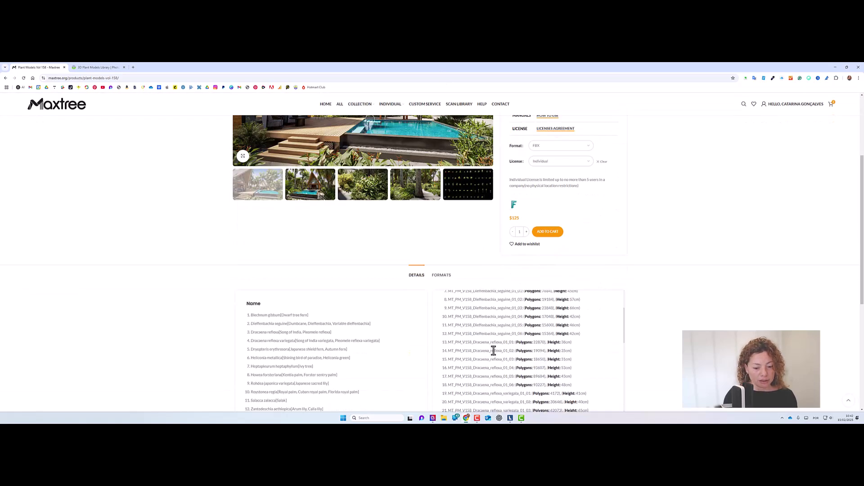
pyautogui.scroll(-3, 490, 345)
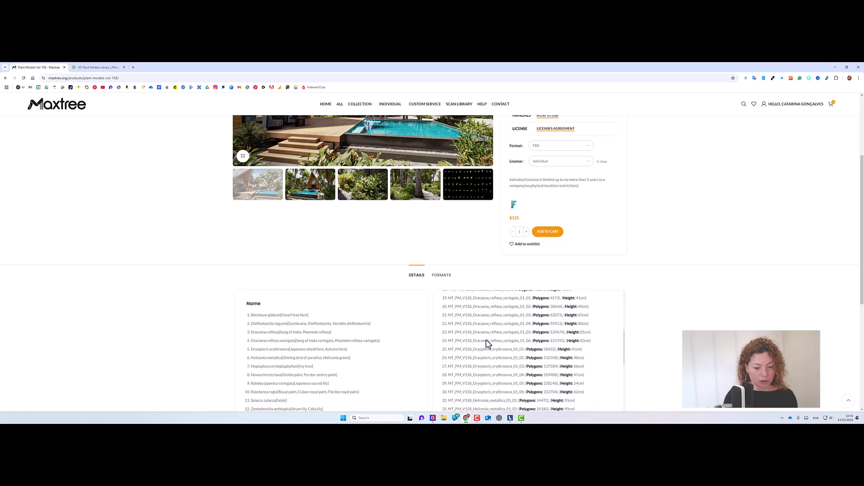
pyautogui.scroll(-2, 442, 326)
pyautogui.scroll(-1, 318, 346)
pyautogui.scroll(-2, 317, 346)
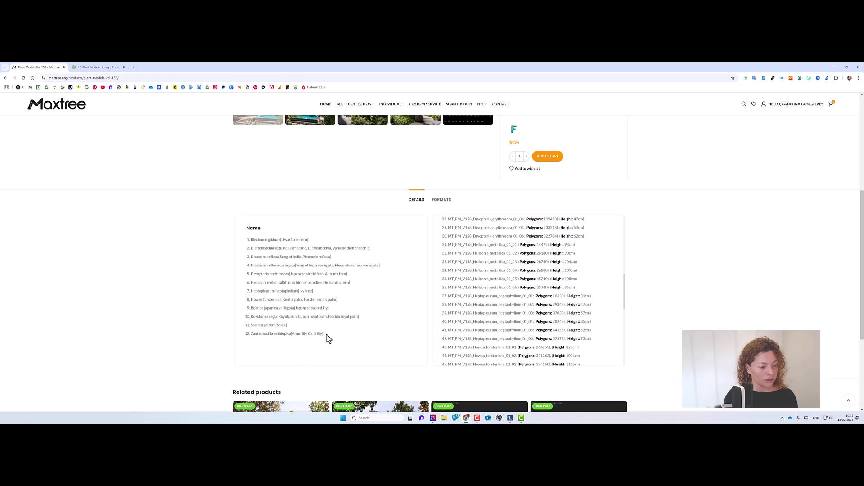
pyautogui.moveTo(328, 338); pyautogui.dragTo(247, 240)
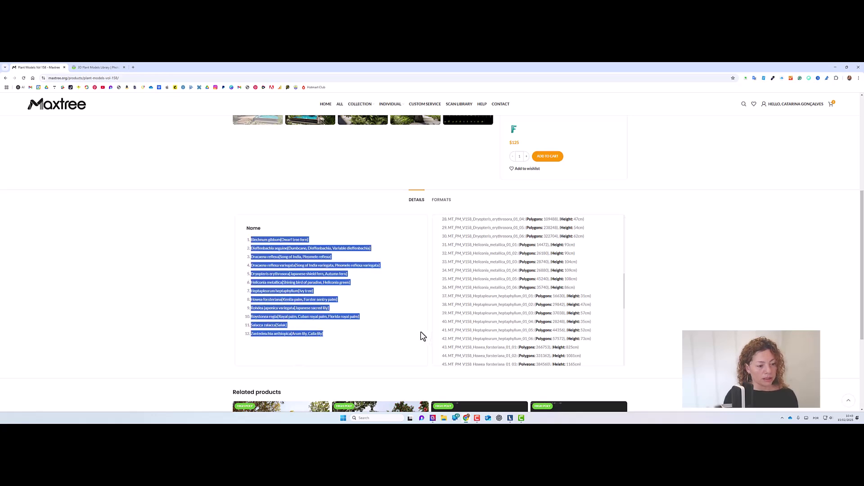
pyautogui.scroll(-2, 413, 334)
pyautogui.scroll(5, 411, 318)
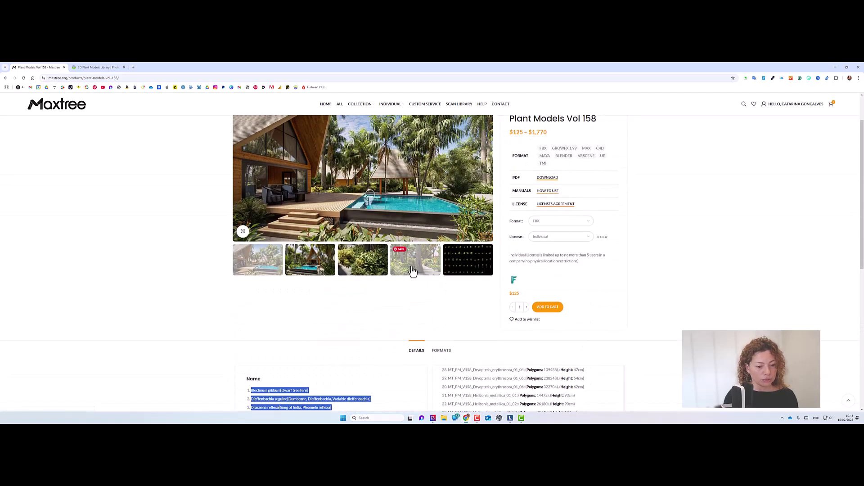
# Step: View the product images full-screen and browse through the Blechnum gibbum, Dieffenbachia and Dracaena reflexa previews
pyautogui.click(441, 266)
pyautogui.click(855, 255)
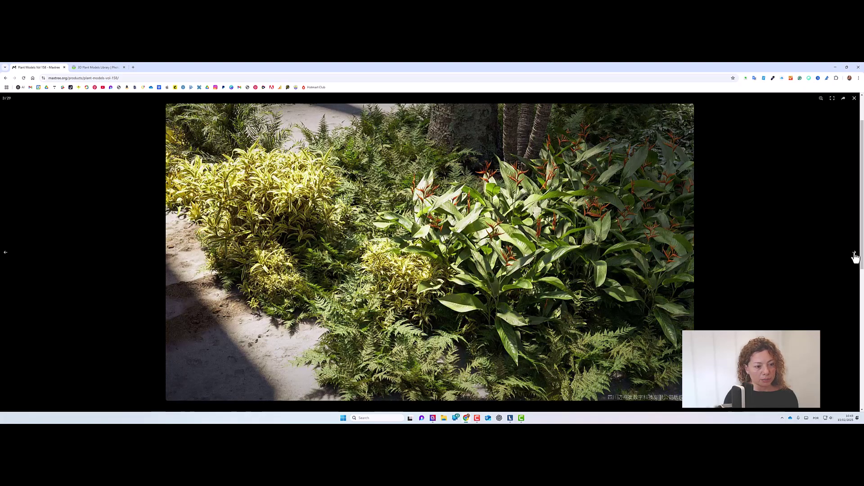
pyautogui.click(855, 255)
pyautogui.click(855, 255)
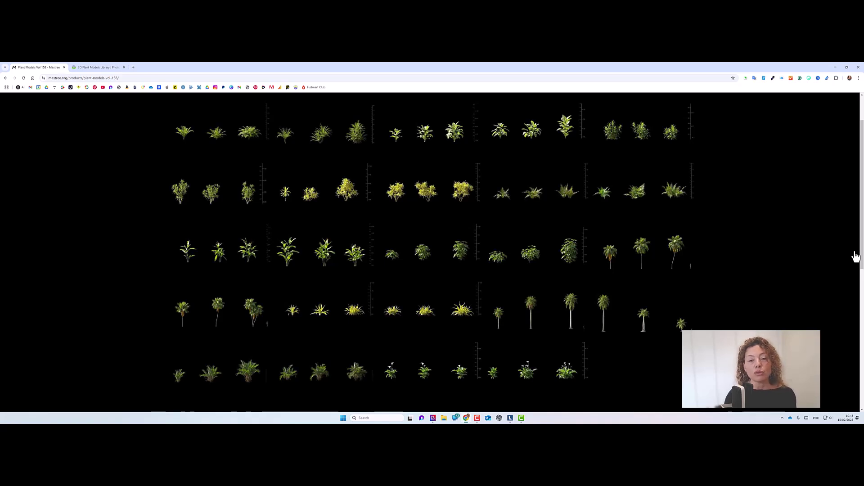
pyautogui.click(854, 256)
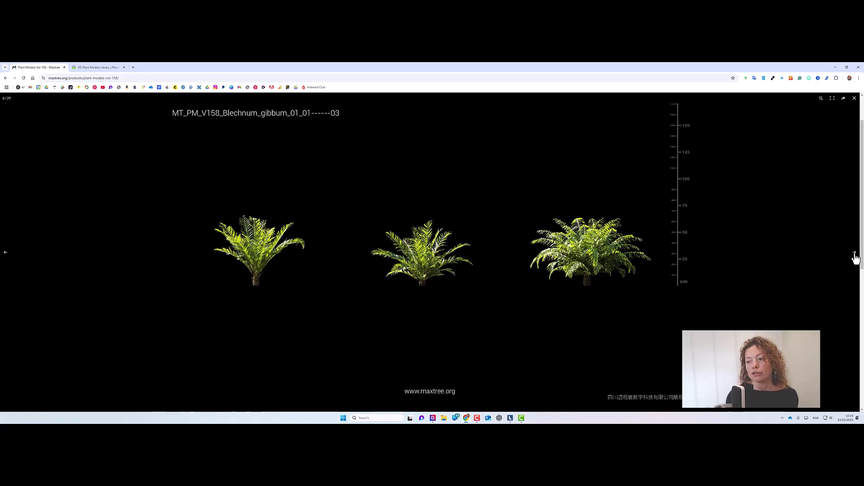
pyautogui.click(855, 256)
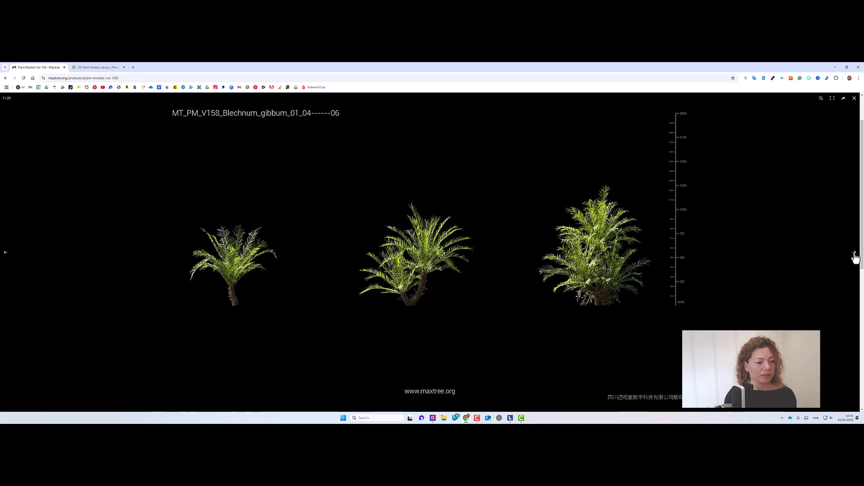
pyautogui.click(855, 255)
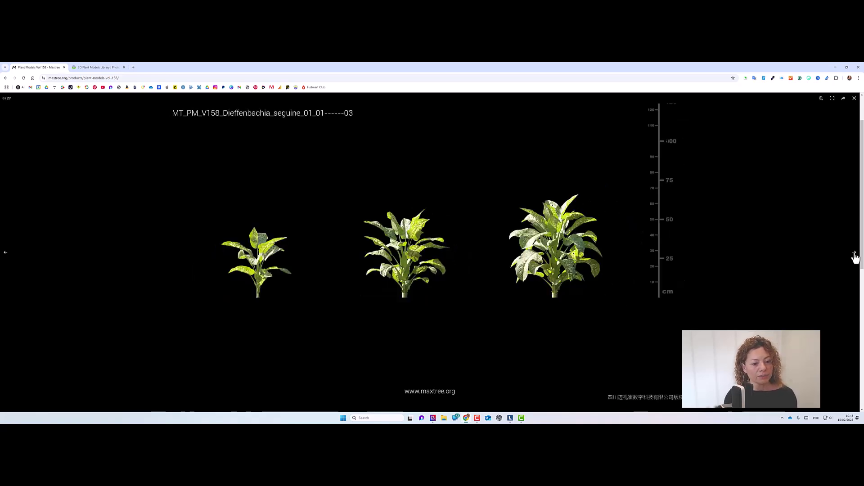
pyautogui.click(855, 255)
pyautogui.click(854, 256)
pyautogui.click(855, 256)
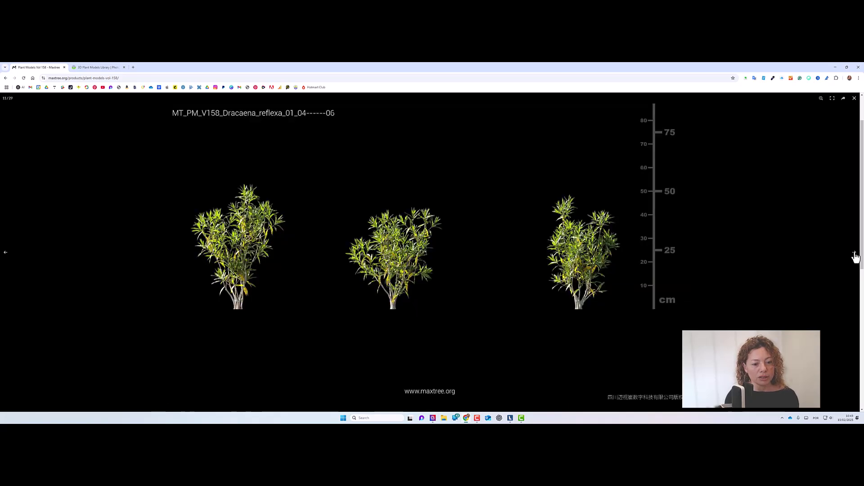
pyautogui.click(854, 256)
# Step: Browse the Dryopteris erythrosora, Heliconia metallica, Howea forsteriana and Rohdea japonica previews, then close the gallery
pyautogui.click(855, 255)
pyautogui.click(855, 255)
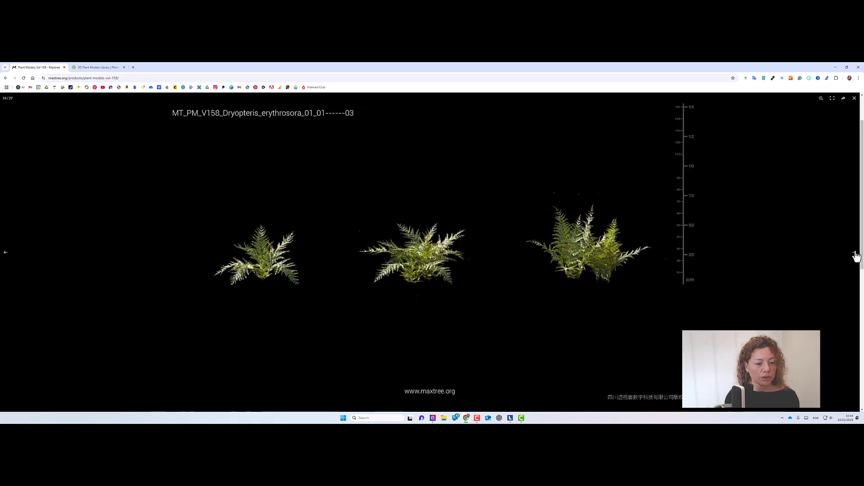
pyautogui.click(855, 256)
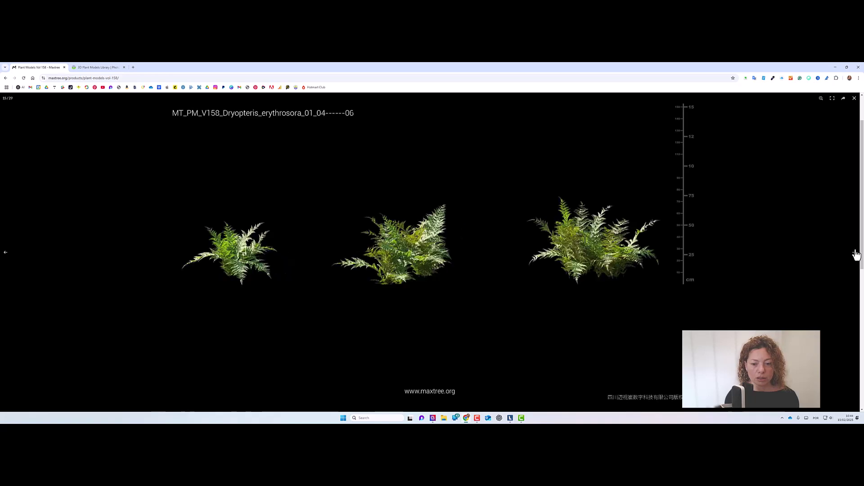
pyautogui.click(855, 256)
pyautogui.click(854, 256)
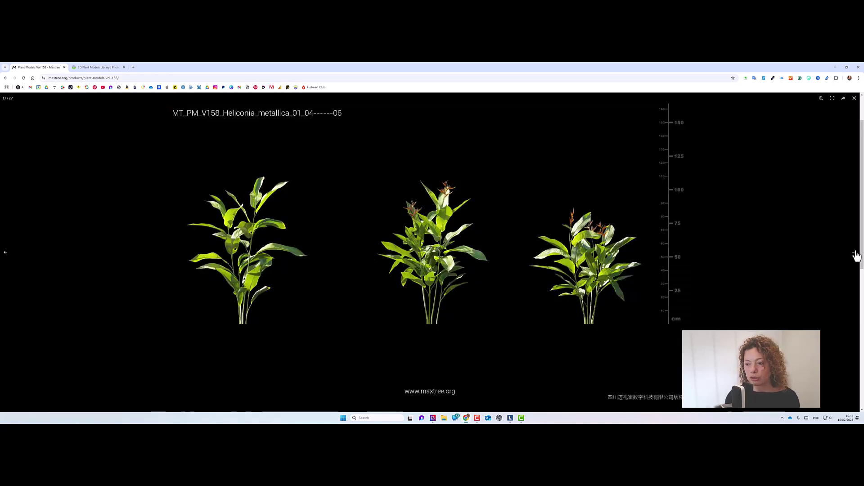
pyautogui.click(855, 256)
pyautogui.click(855, 256)
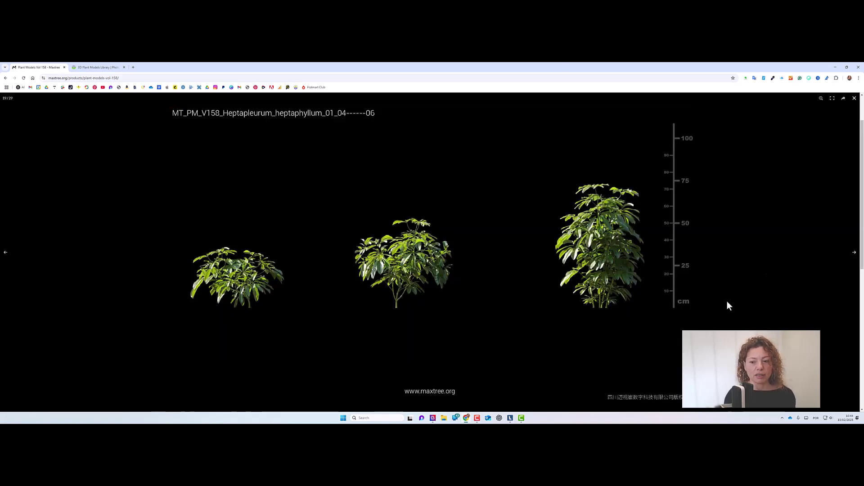
pyautogui.click(855, 255)
pyautogui.click(855, 255)
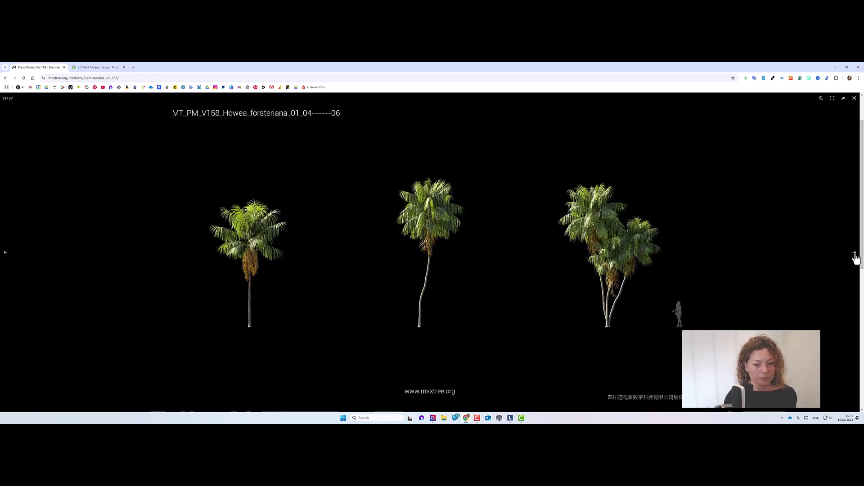
pyautogui.click(855, 255)
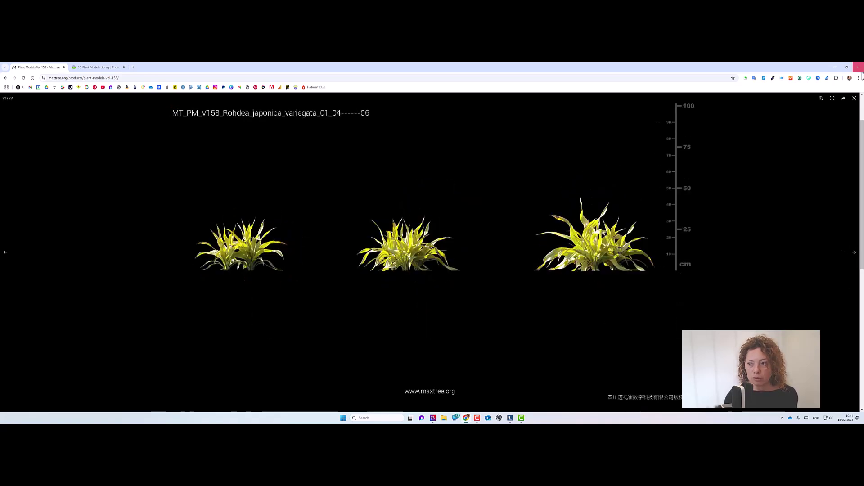
pyautogui.click(854, 98)
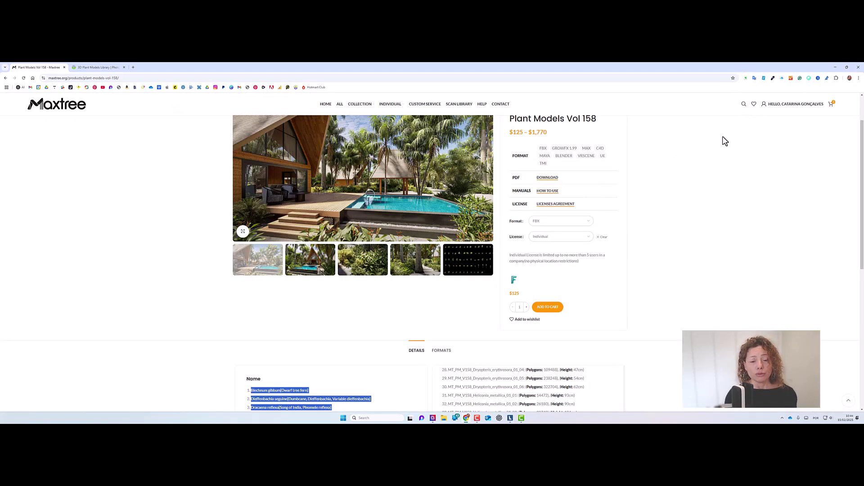
# Step: Open the Orders list from the account name menu
pyautogui.moveTo(816, 114)
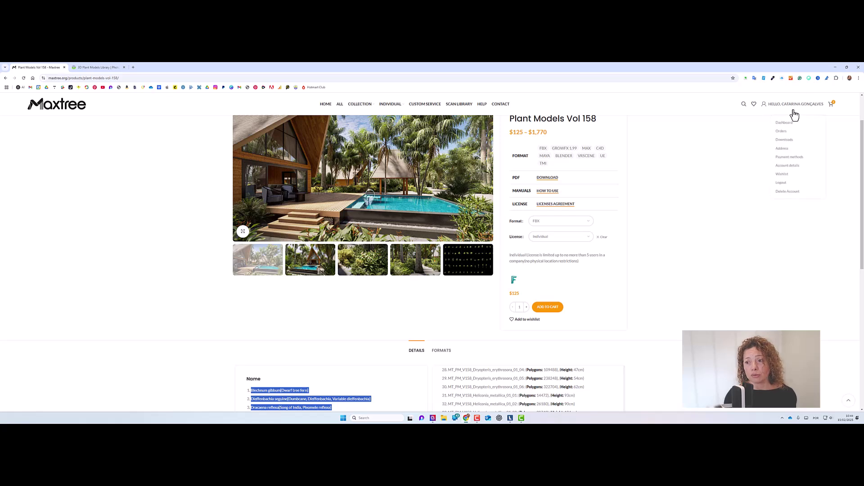
pyautogui.click(783, 133)
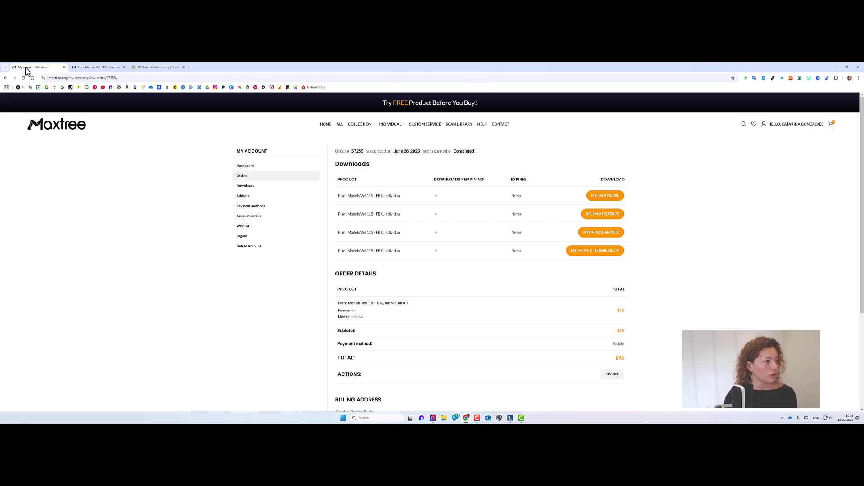
# Step: Switch to the 'Plant Models Vol 115 - Maxtree' browser tab
pyautogui.click(103, 68)
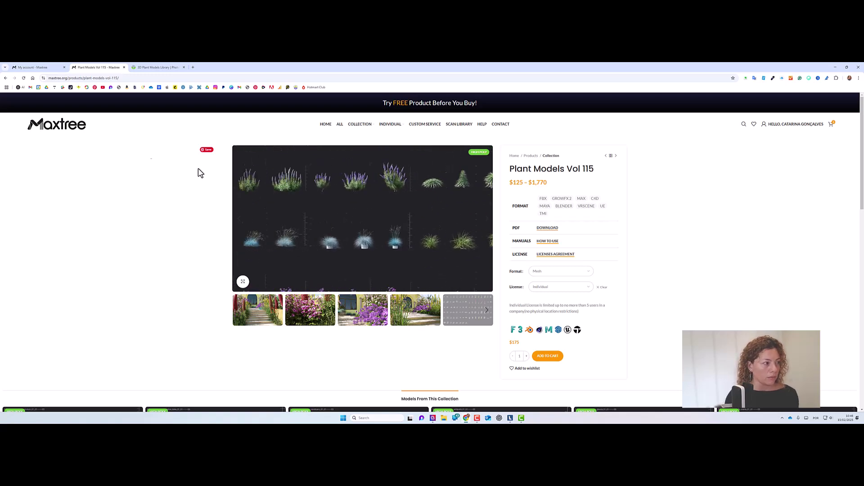
# Step: Go back to the order downloads page via the My account tab
pyautogui.click(23, 69)
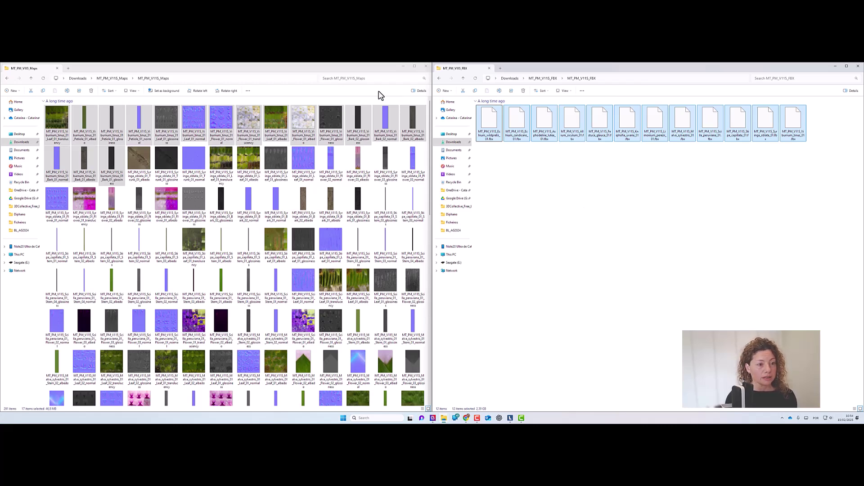
pyautogui.click(380, 92)
pyautogui.click(564, 205)
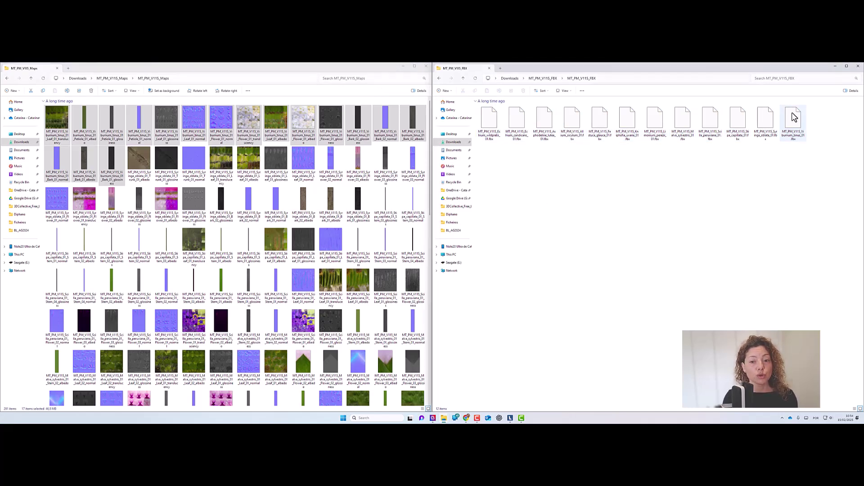
pyautogui.moveTo(802, 148); pyautogui.dragTo(492, 128)
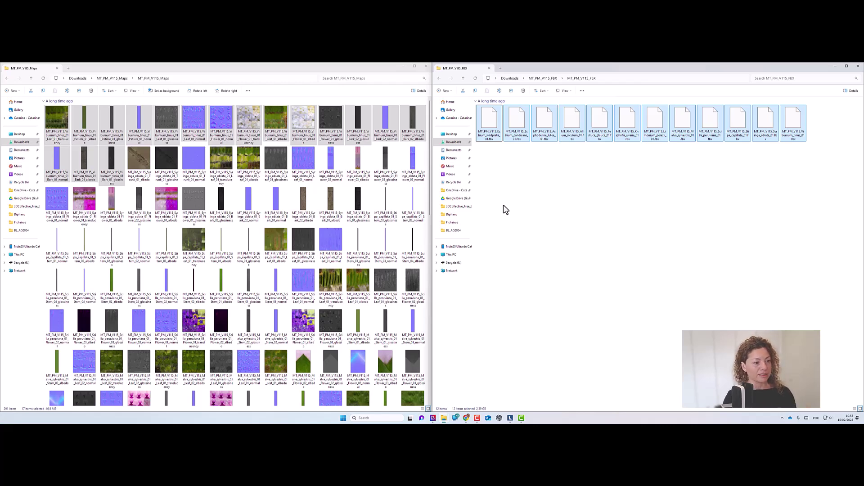
pyautogui.click(391, 72)
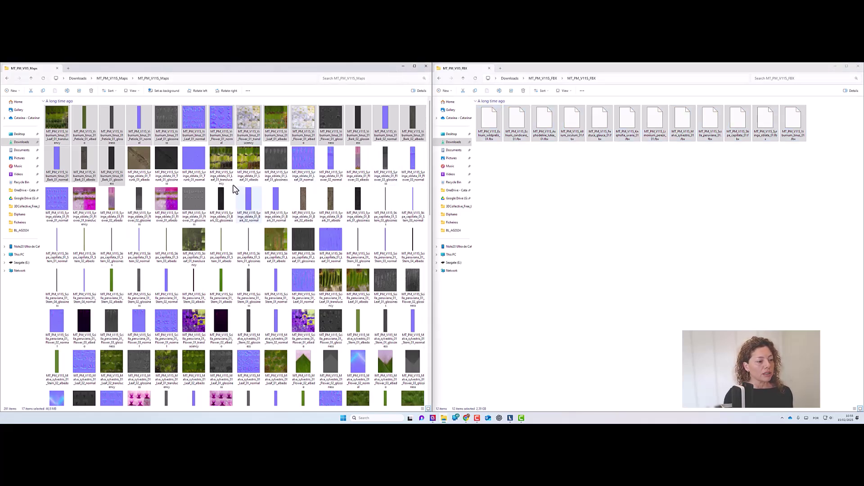
pyautogui.scroll(-10, 304, 253)
pyautogui.scroll(-3, 304, 252)
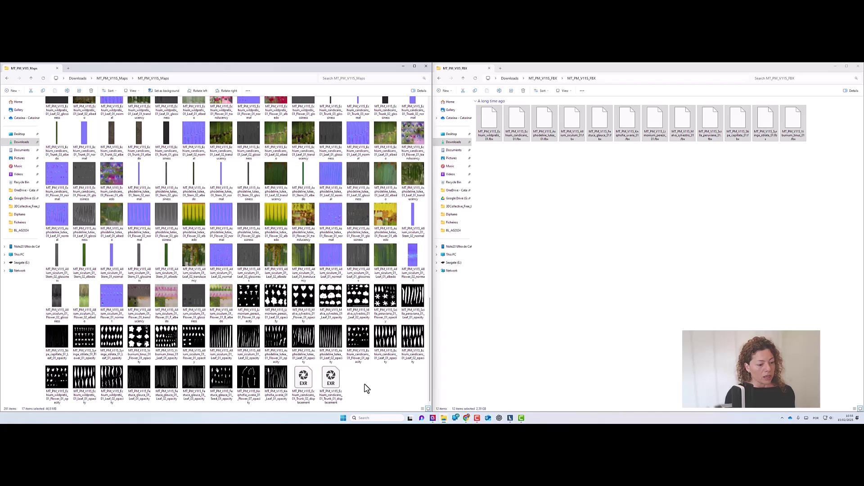
pyautogui.scroll(10, 367, 387)
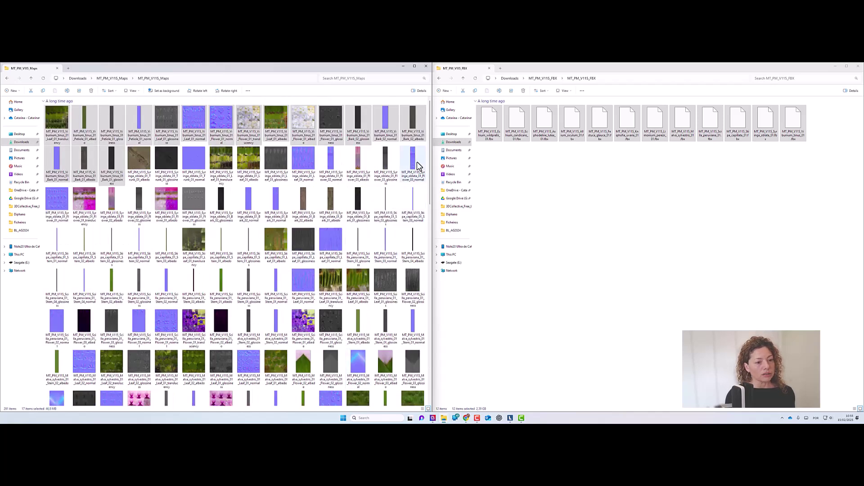
pyautogui.click(398, 99)
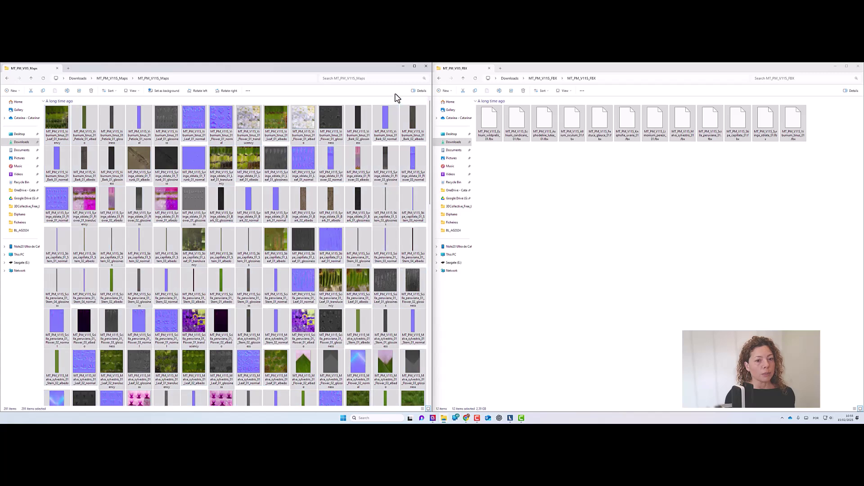
pyautogui.click(566, 199)
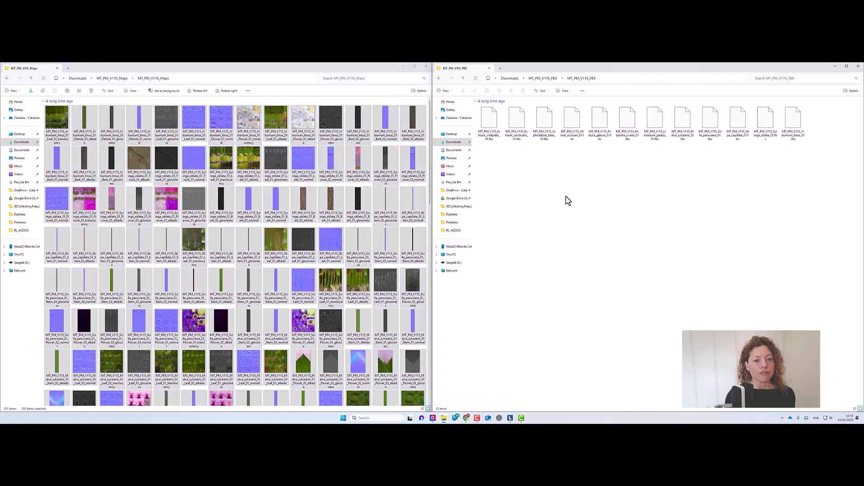
pyautogui.click(295, 95)
pyautogui.scroll(-10, 331, 247)
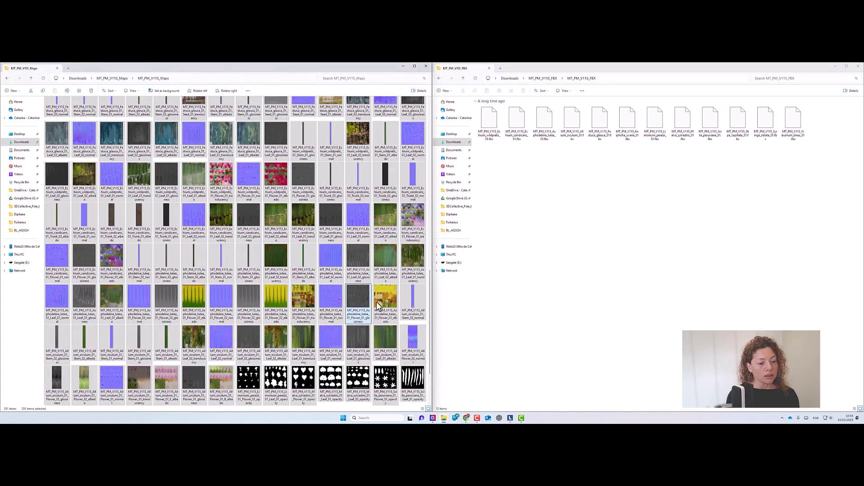
pyautogui.click(406, 388)
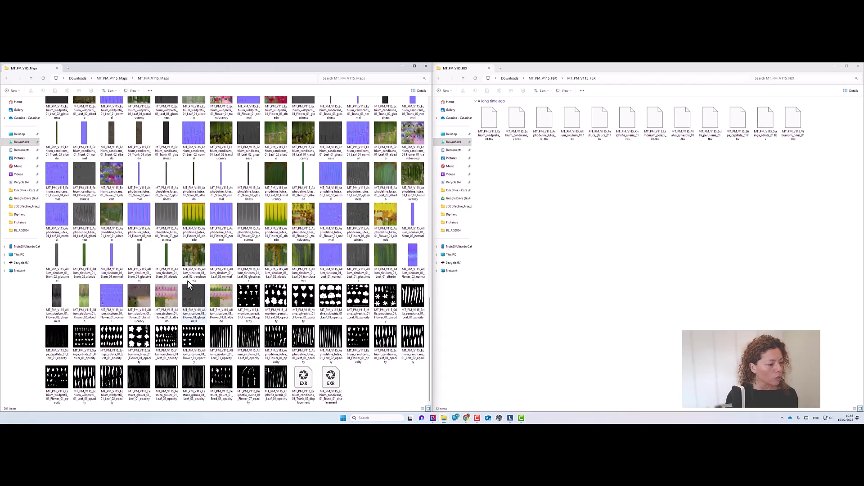
pyautogui.scroll(15, 188, 280)
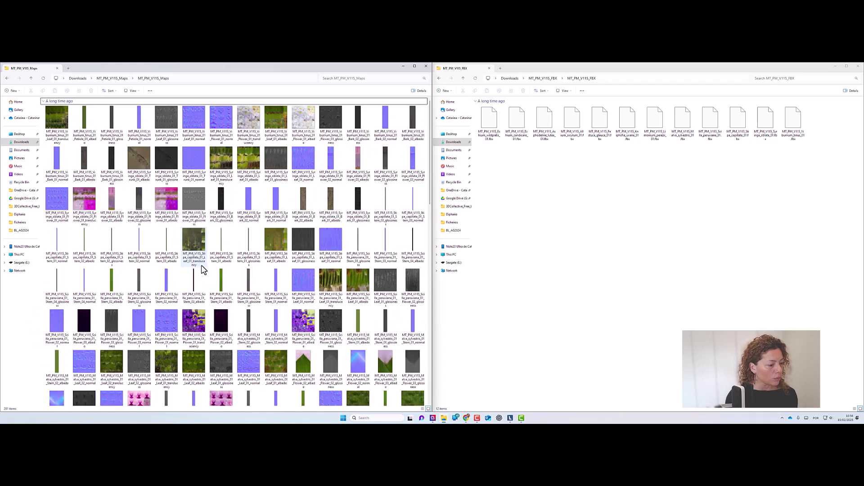
# Step: Re-sort the MT_PM_V115_Maps files and select the full run of Scilla peruviana maps
pyautogui.click(58, 128)
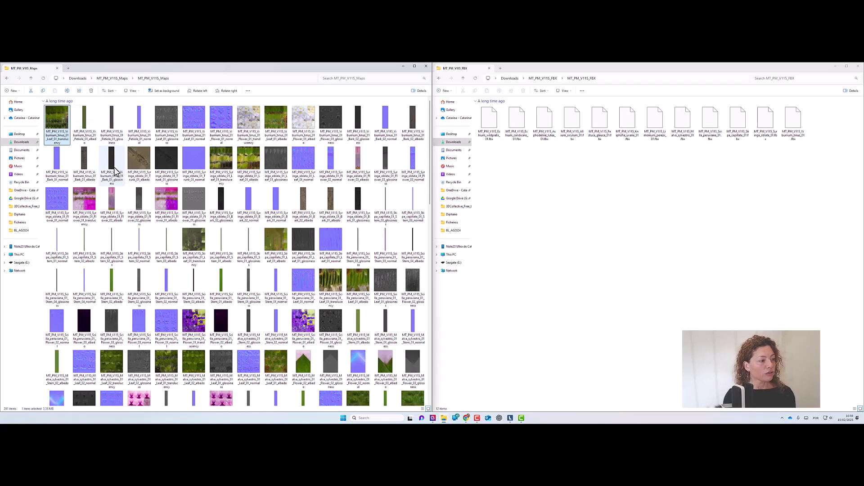
pyautogui.keyDown('shift'); pyautogui.click(114, 176); pyautogui.keyUp('shift')
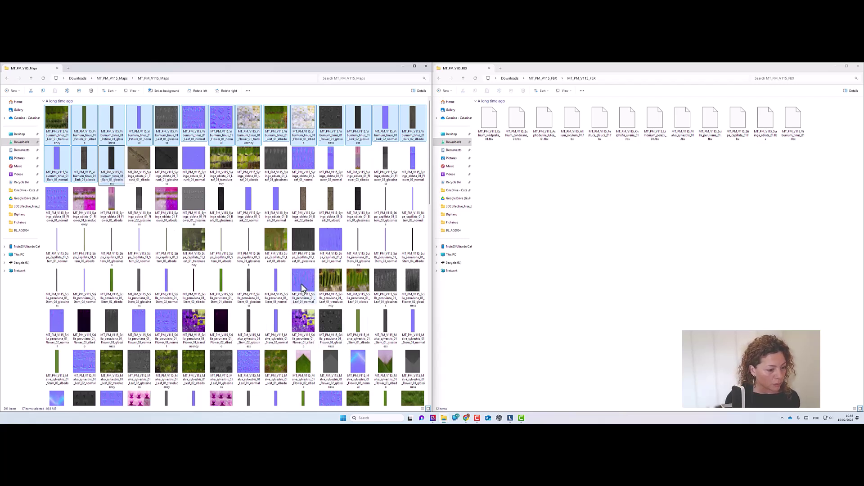
pyautogui.click(279, 296)
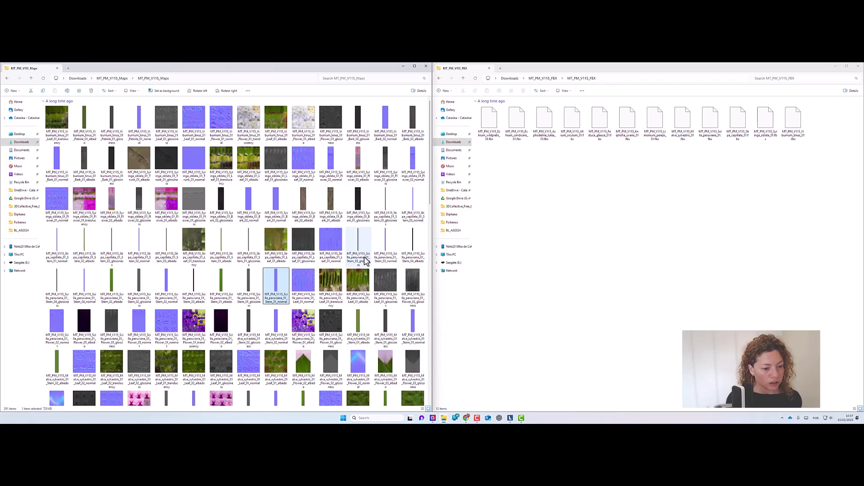
pyautogui.click(364, 257)
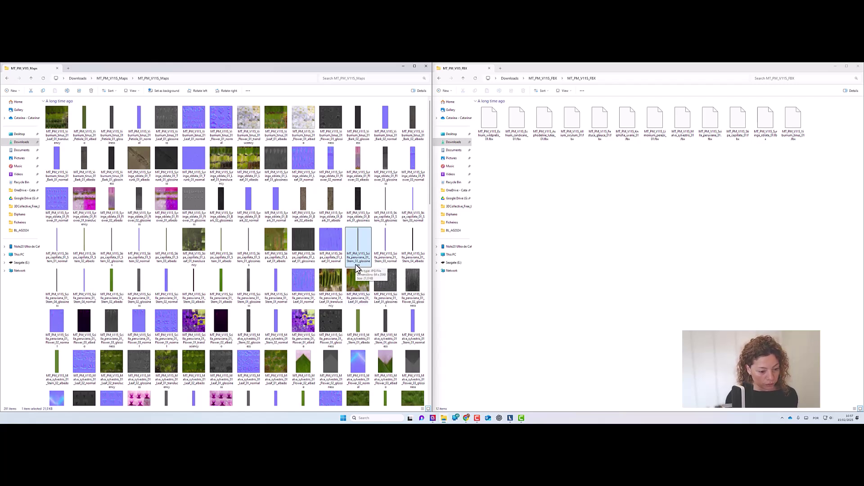
pyautogui.keyDown('shift'); pyautogui.click(337, 335); pyautogui.keyUp('shift')
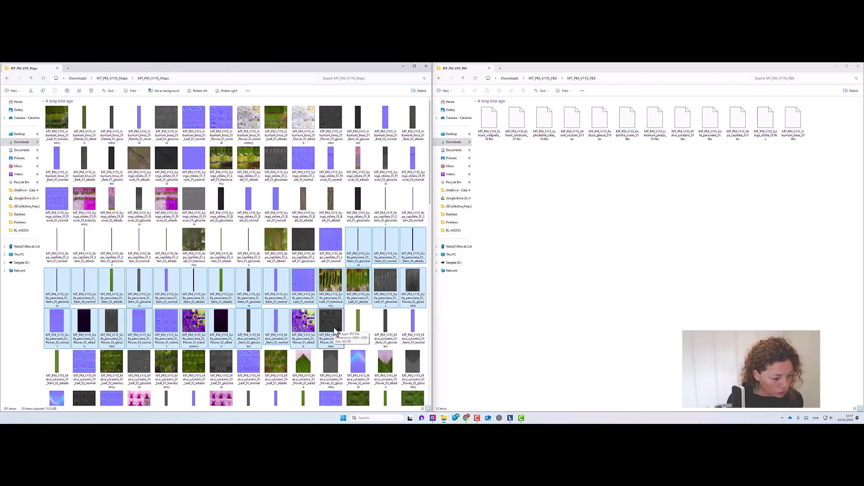
pyautogui.click(277, 326)
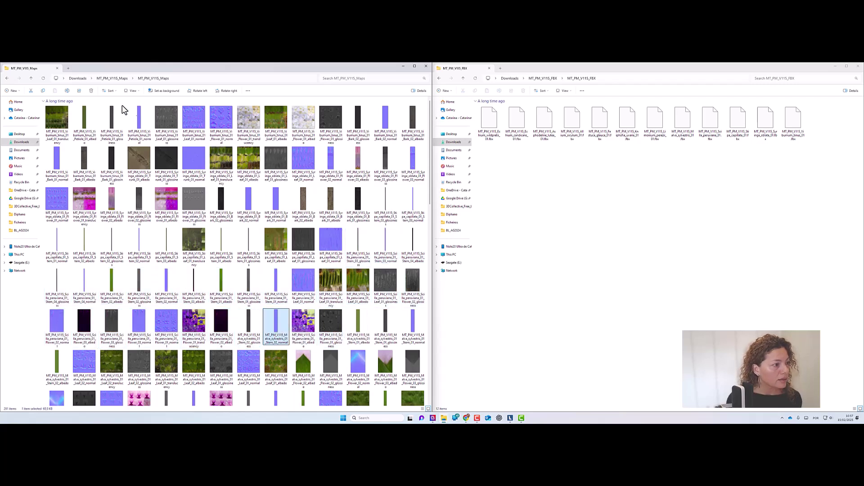
pyautogui.click(128, 90)
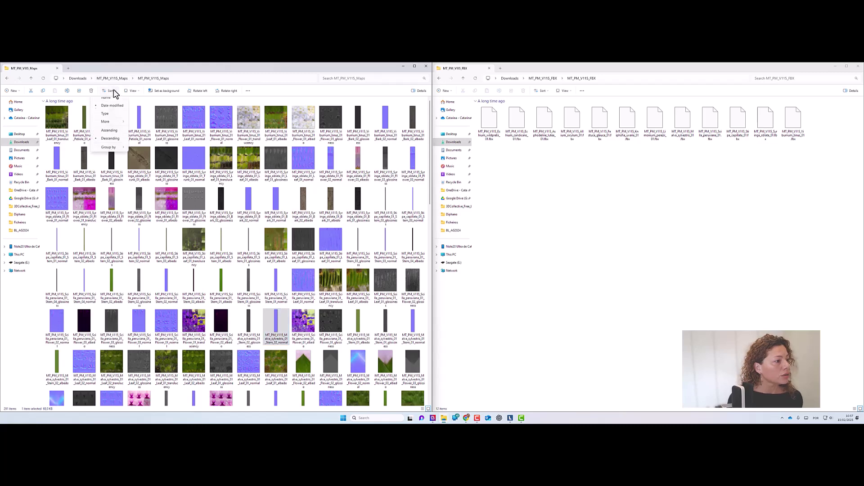
pyautogui.click(42, 100)
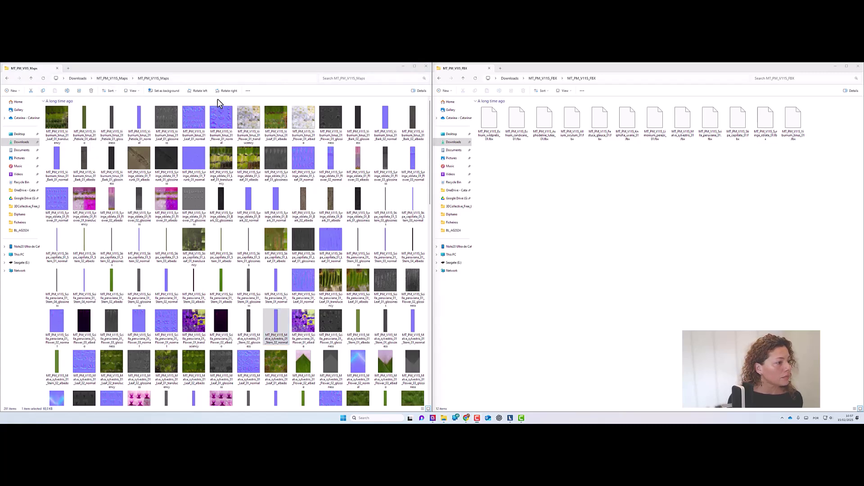
pyautogui.scroll(-5, 282, 296)
pyautogui.keyDown('shift'); pyautogui.click(280, 294); pyautogui.keyUp('shift')
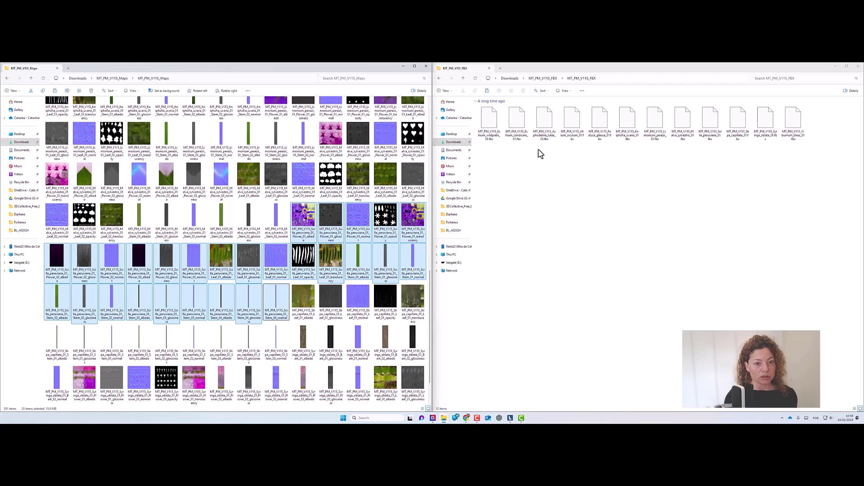
# Step: Create a new folder in MT_PM_V115_FBX, paste the Scilla peruviana maps, and move its FBX file in
pyautogui.click(559, 212)
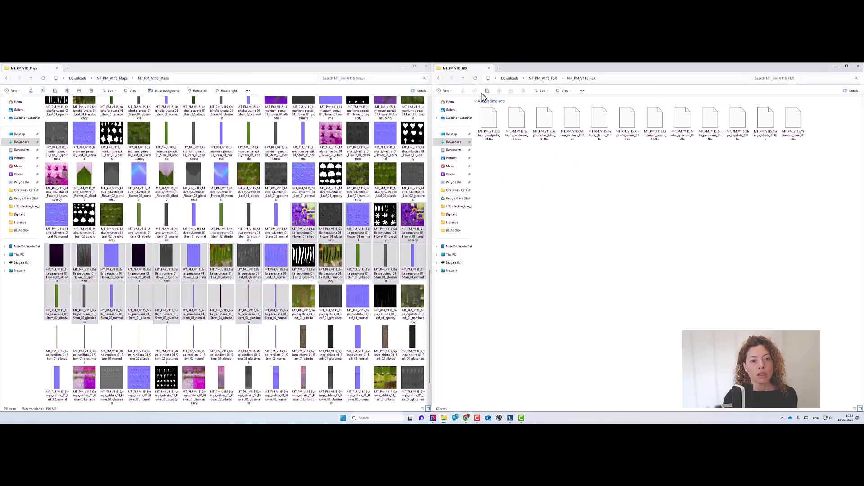
pyautogui.click(446, 91)
pyautogui.click(452, 103)
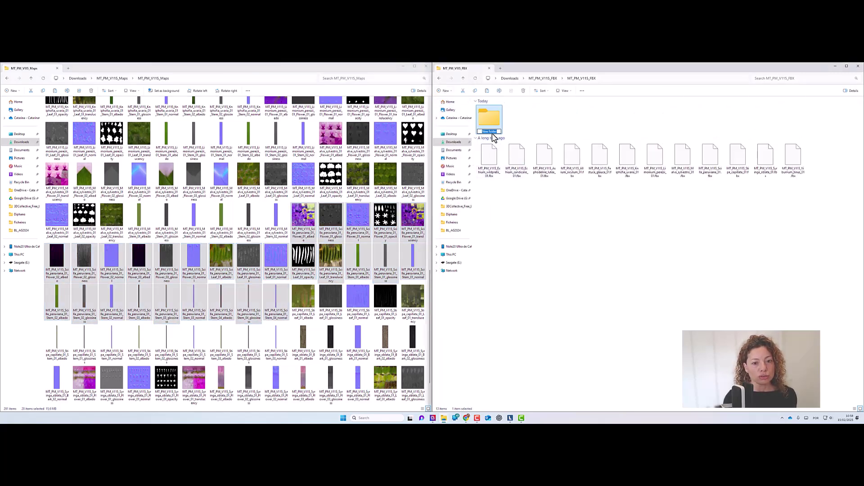
pyautogui.click(521, 132)
pyautogui.doubleClick(490, 120)
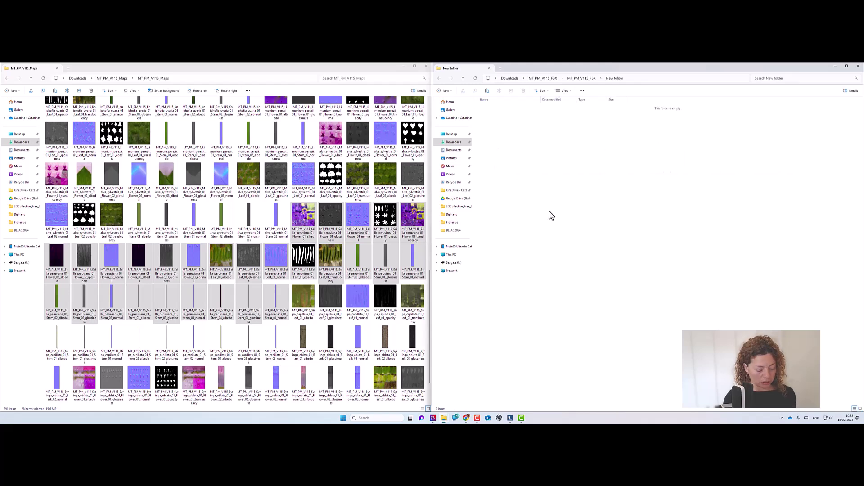
pyautogui.hotkey('ctrl', 'v')
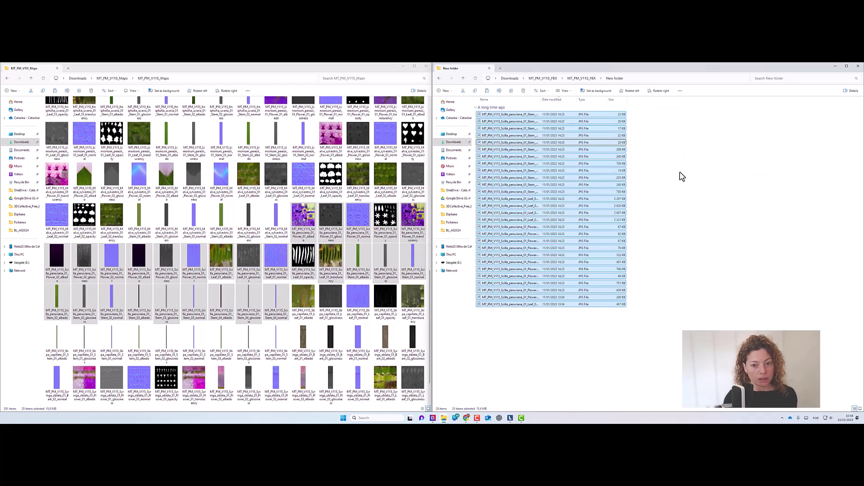
pyautogui.click(679, 134)
pyautogui.click(574, 78)
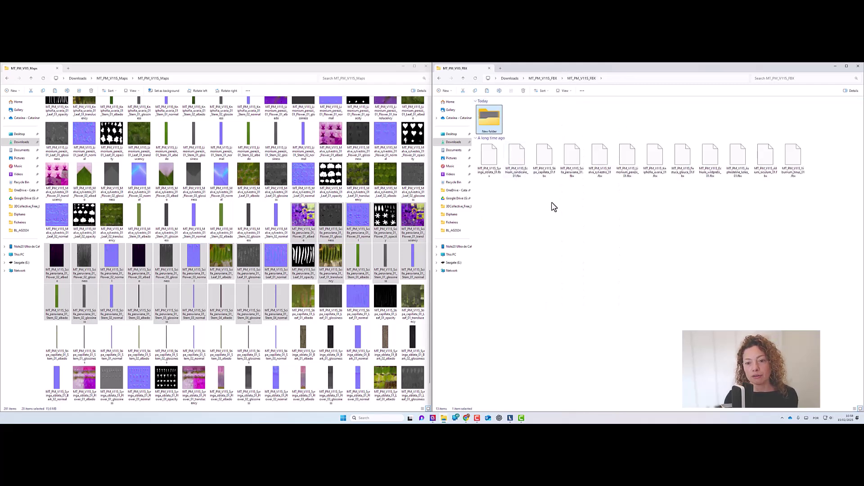
pyautogui.moveTo(574, 154); pyautogui.dragTo(490, 118)
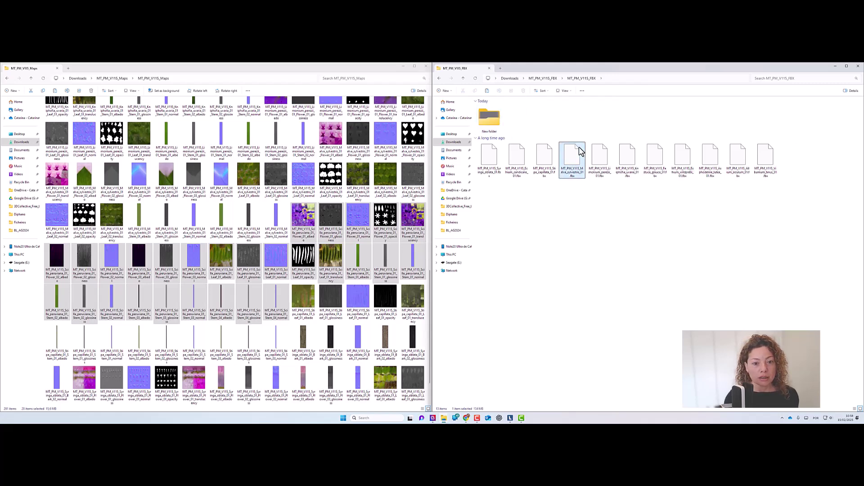
# Step: Copy the plant name from a texture file name and rename the folder Scilla_peruviana
pyautogui.doubleClick(488, 123)
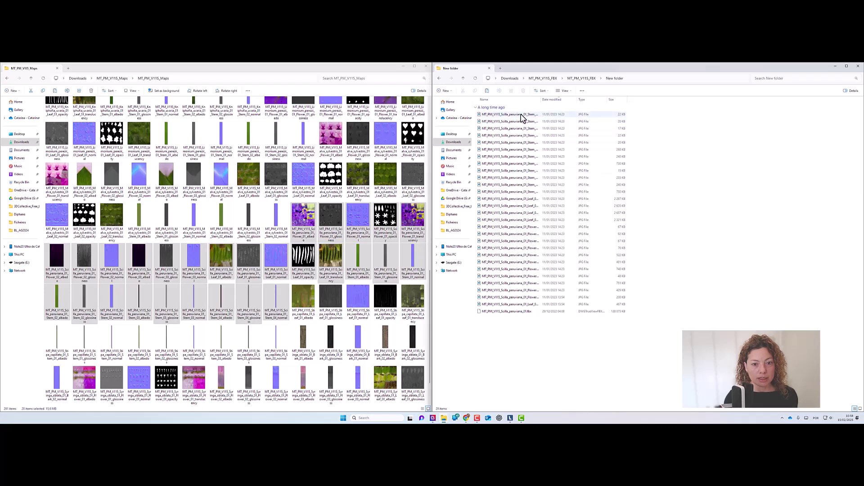
pyautogui.click(521, 117)
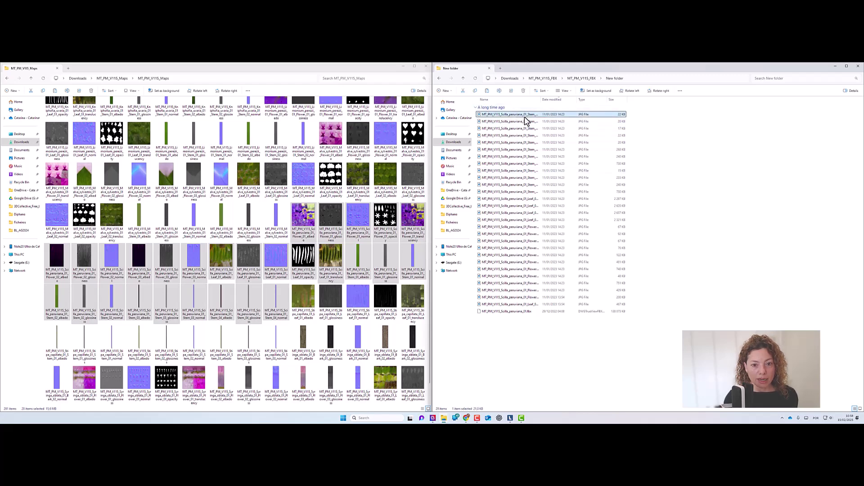
pyautogui.click(524, 116)
pyautogui.click(523, 114)
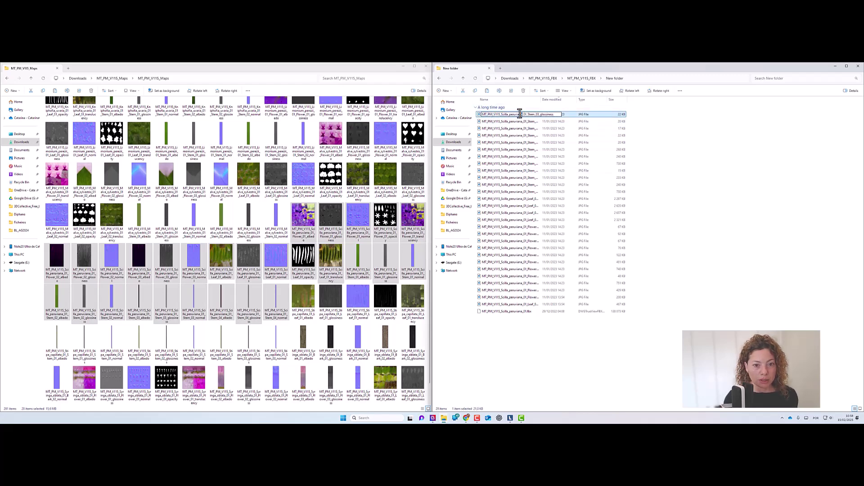
pyautogui.moveTo(523, 114); pyautogui.dragTo(501, 114)
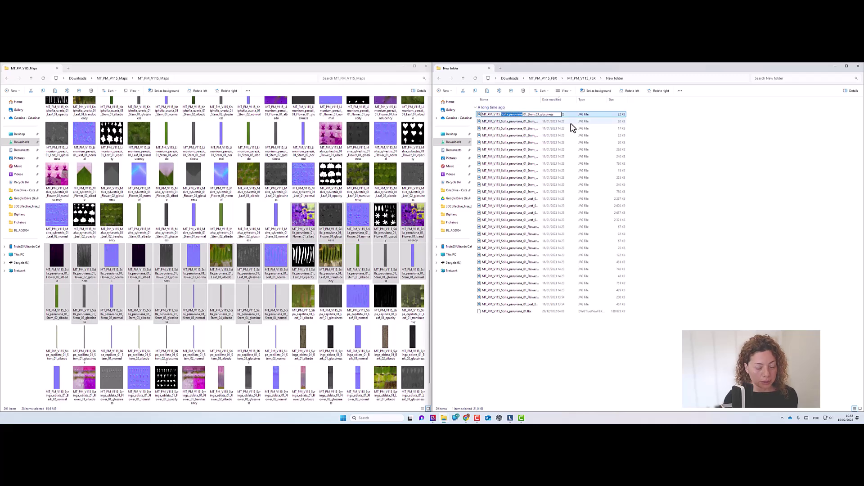
pyautogui.press('Escape')
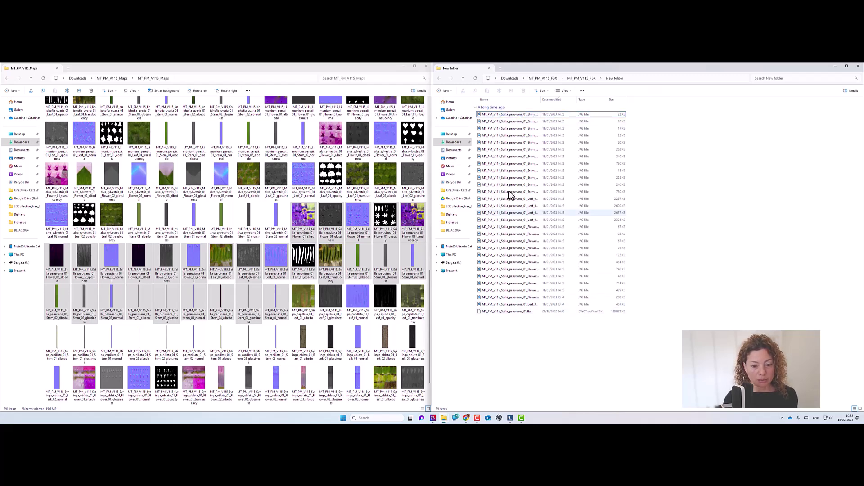
pyautogui.click(585, 79)
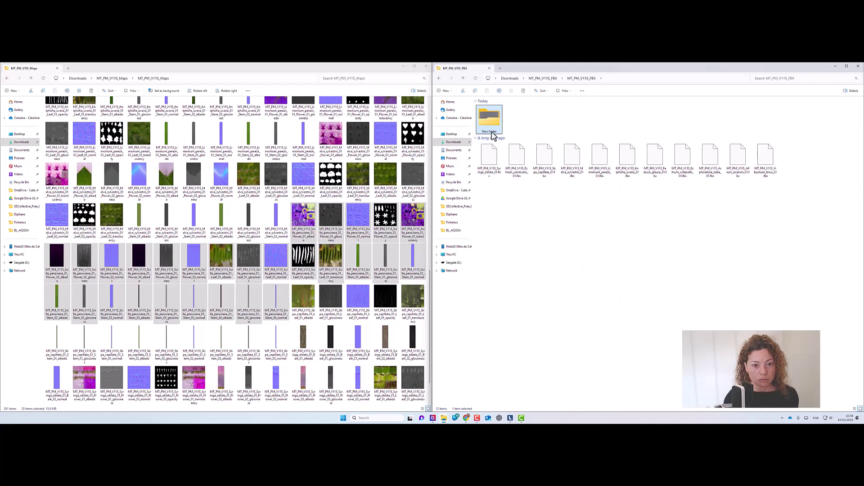
pyautogui.write('Scilla_peruviana')
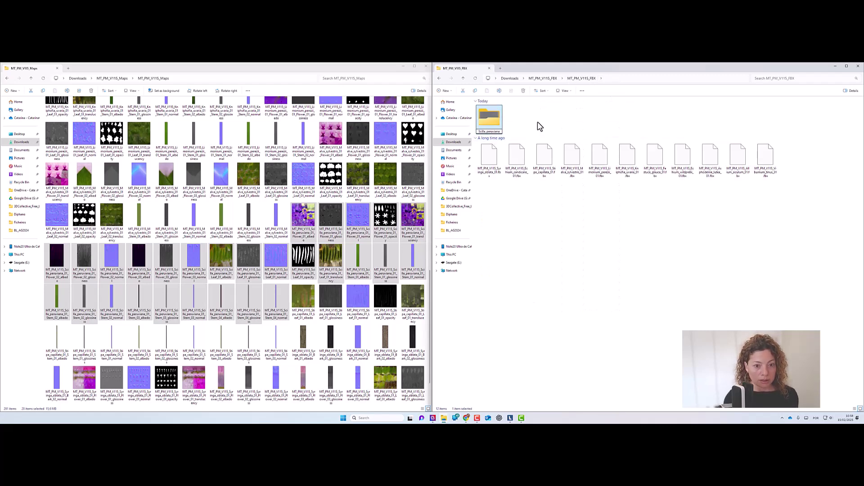
pyautogui.click(539, 128)
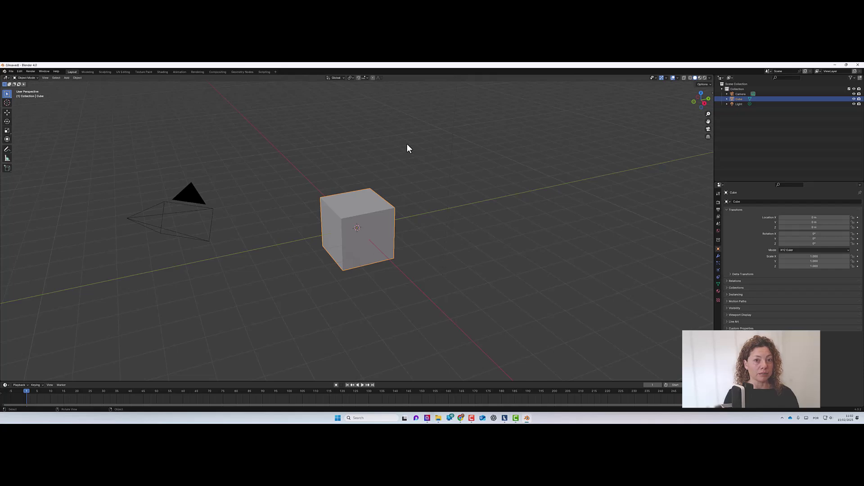
# Step: Import the Scilla peruviana FBX from Downloads > MT_PM_V115_FBX > Scilla_peruviana
pyautogui.click(11, 72)
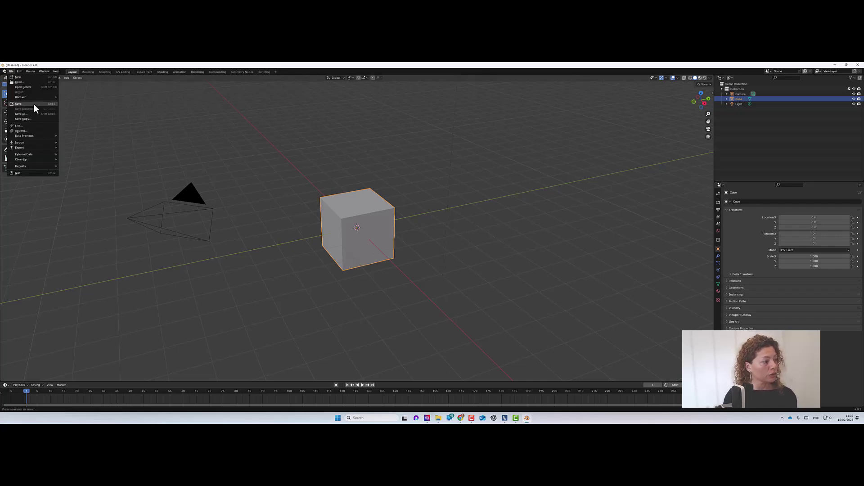
pyautogui.moveTo(34, 143)
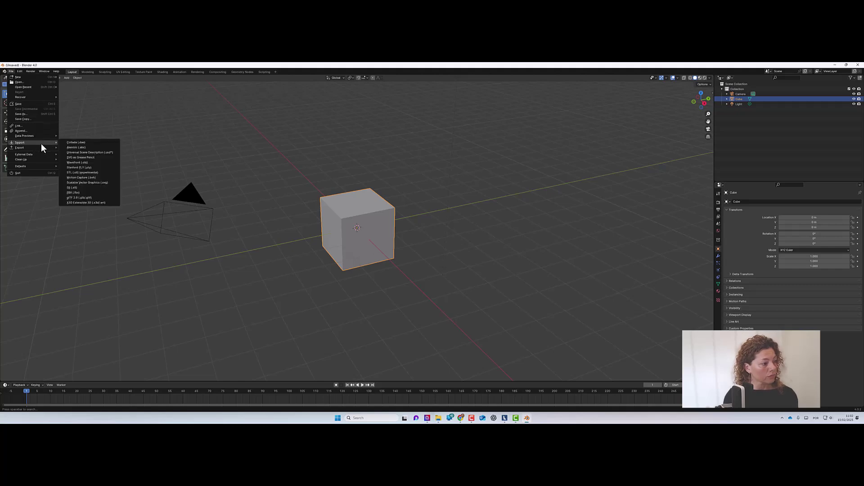
pyautogui.click(83, 193)
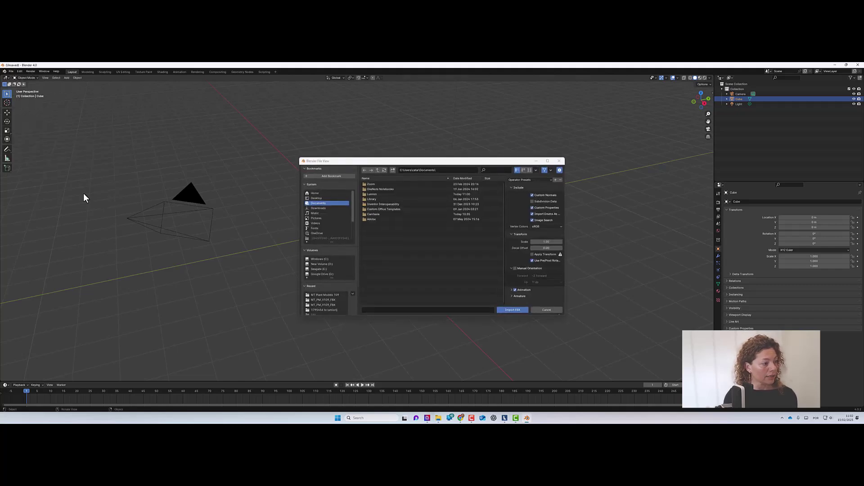
pyautogui.click(325, 209)
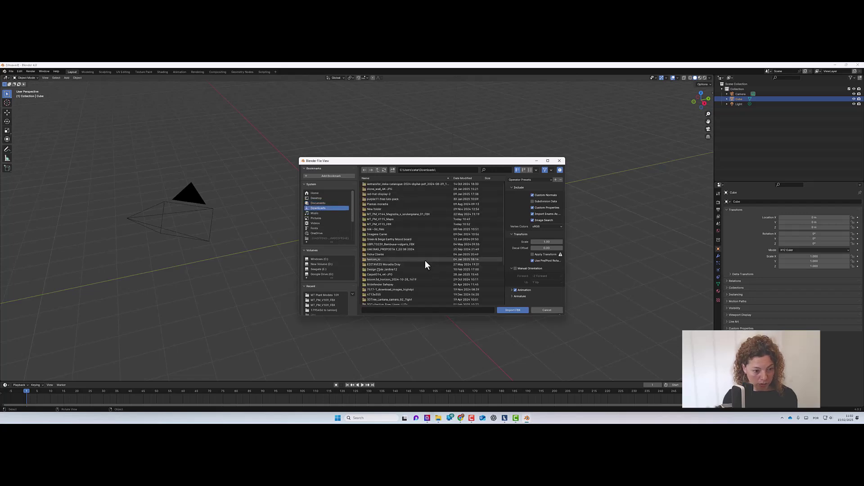
pyautogui.doubleClick(399, 223)
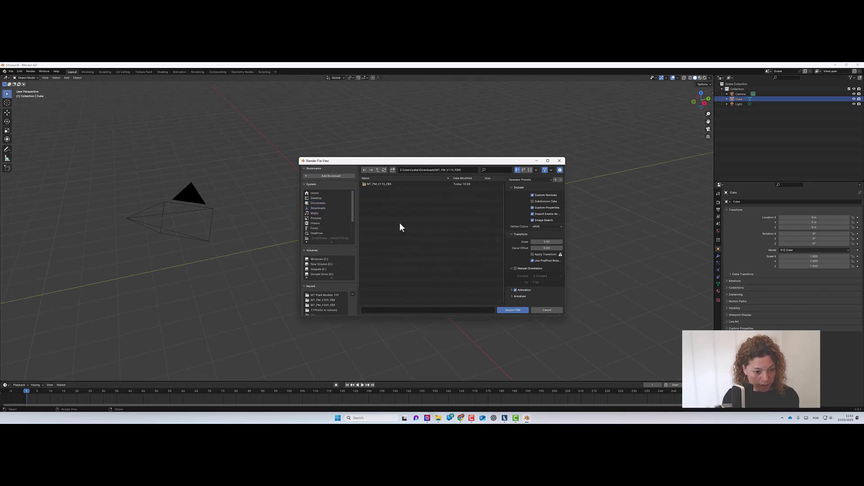
pyautogui.doubleClick(396, 185)
pyautogui.doubleClick(396, 185)
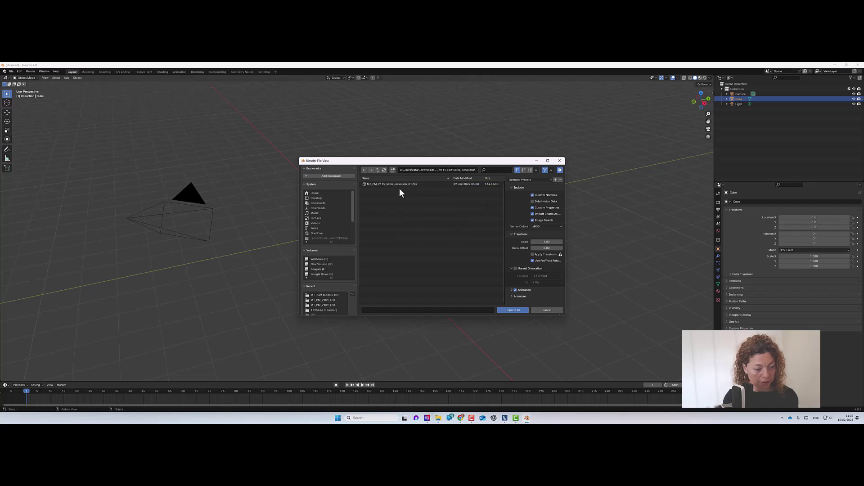
pyautogui.click(400, 185)
pyautogui.click(511, 309)
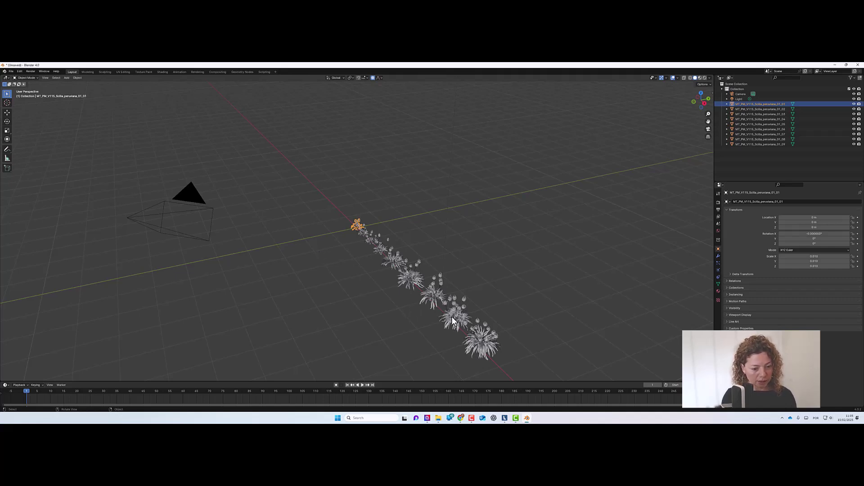
# Step: Delete variant 01_05 and the next two plants toward the front of the row
pyautogui.click(452, 317)
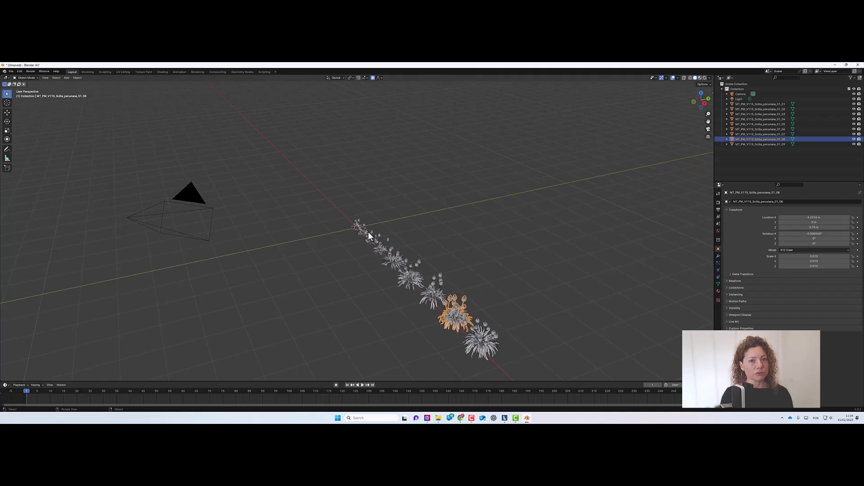
pyautogui.click(477, 349)
pyautogui.click(455, 323)
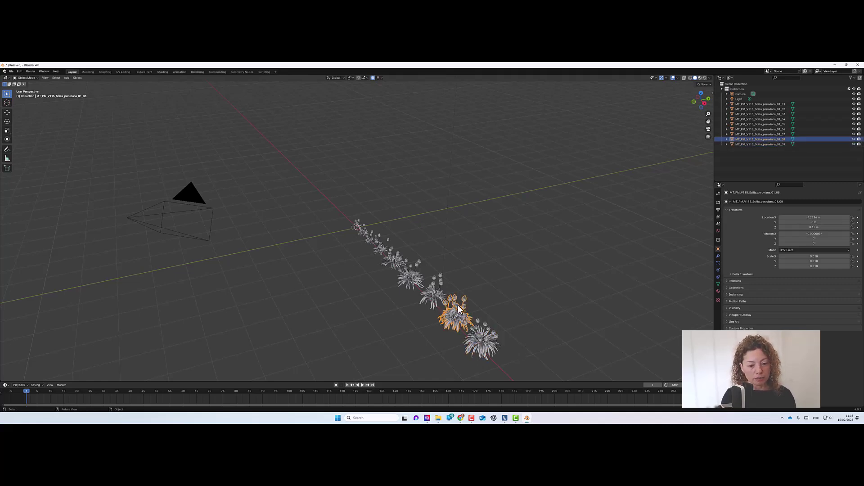
pyautogui.click(411, 282)
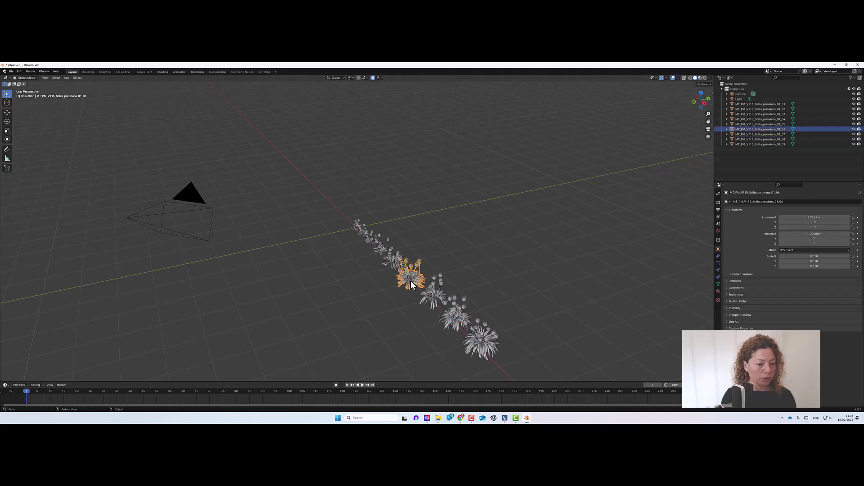
pyautogui.click(390, 260)
pyautogui.press('Delete')
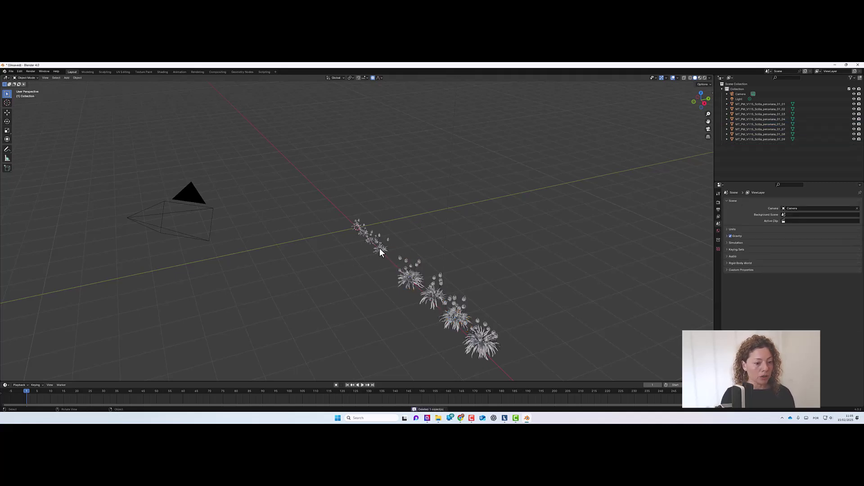
pyautogui.click(379, 248)
pyautogui.press('Delete')
pyautogui.click(372, 239)
pyautogui.press('Delete')
# Step: Delete variants 01_02 and 01_01 near the scene origin
pyautogui.click(365, 231)
pyautogui.press('Delete')
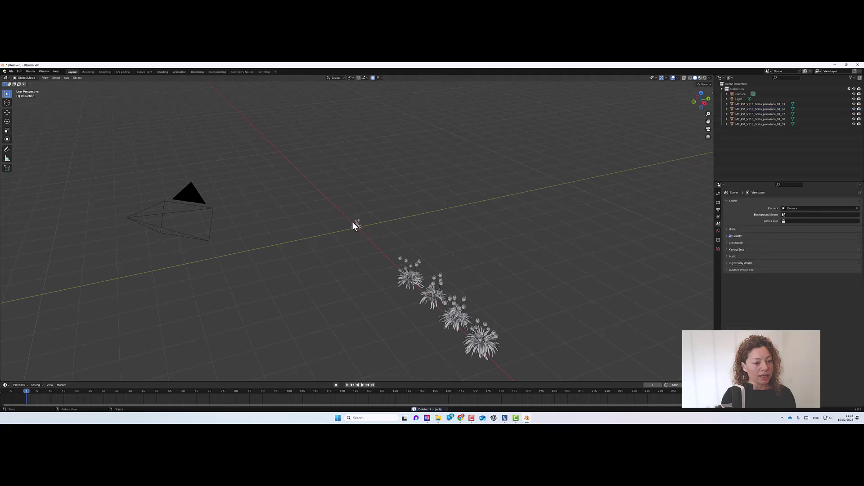
pyautogui.click(360, 224)
pyautogui.press('Delete')
# Step: Delete the middle and lower-right plants, leaving variant 01_04 selected
pyautogui.click(430, 296)
pyautogui.press('Delete')
pyautogui.click(460, 312)
pyautogui.press('Delete')
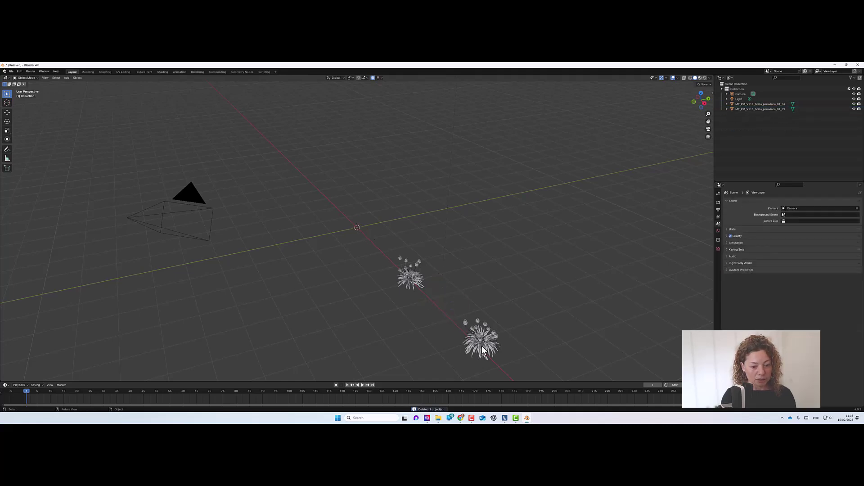
pyautogui.click(481, 339)
pyautogui.press('Delete')
pyautogui.click(408, 280)
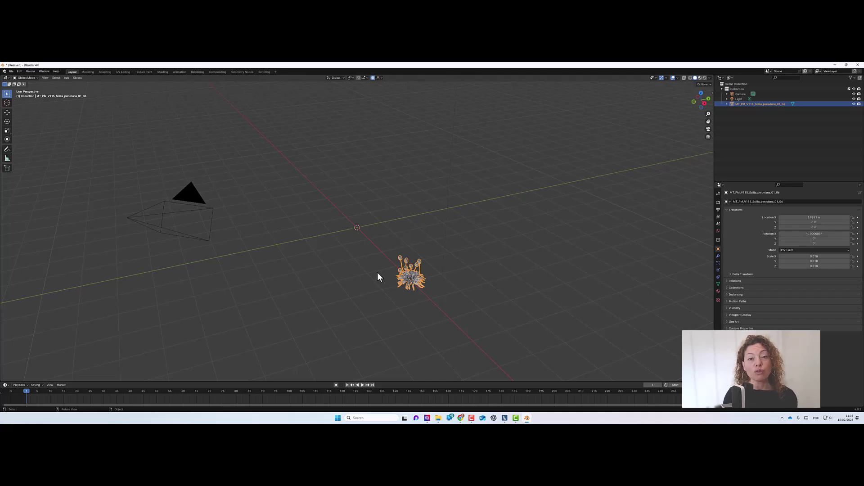
# Step: Set variant 01_04's Location X to 0 so it sits at the world origin
pyautogui.click(815, 218)
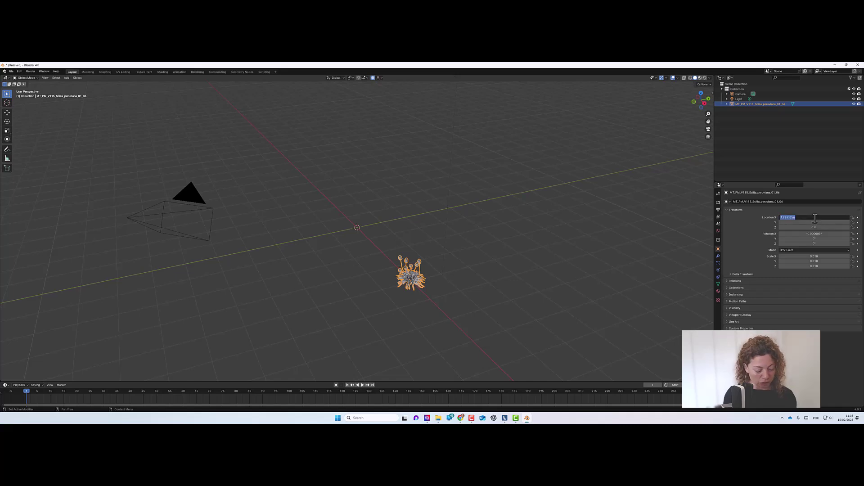
pyautogui.write('0')
pyautogui.press('Return')
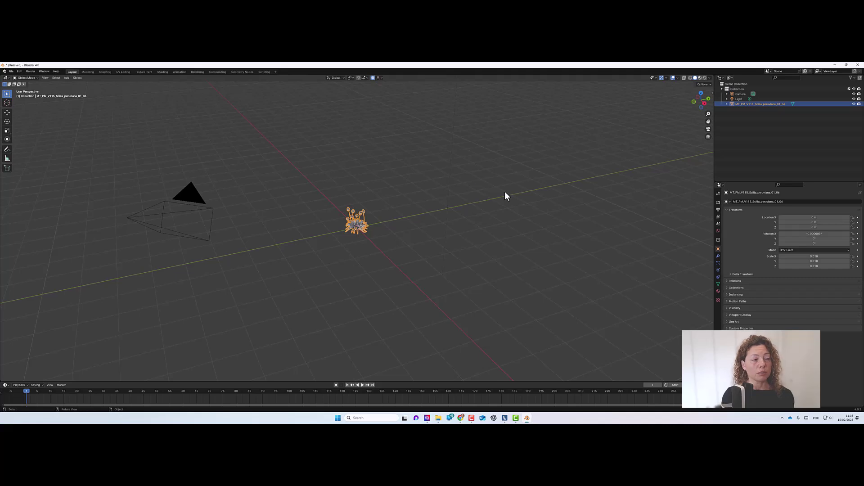
# Step: Start an FBX (.fbx) export of the plant from the File menu
pyautogui.click(11, 72)
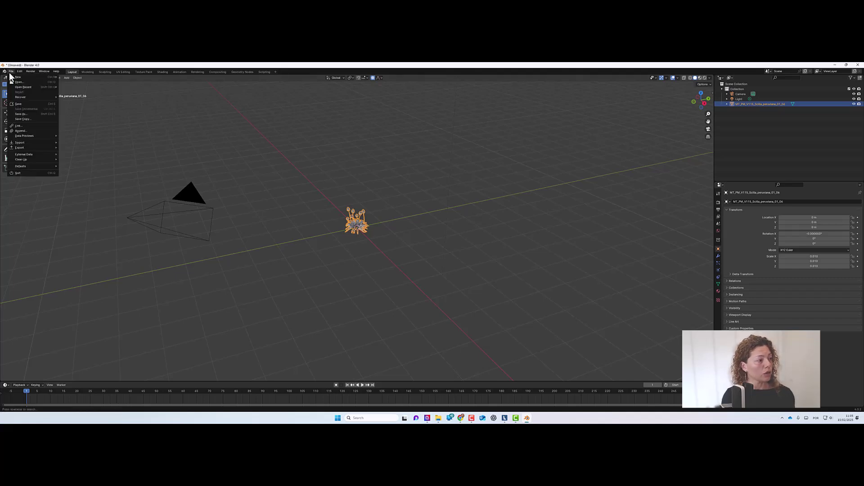
pyautogui.moveTo(45, 148)
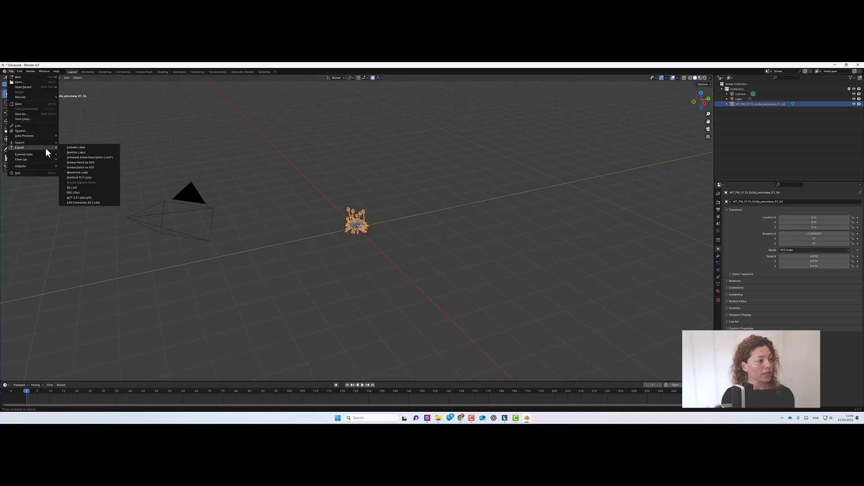
pyautogui.click(93, 193)
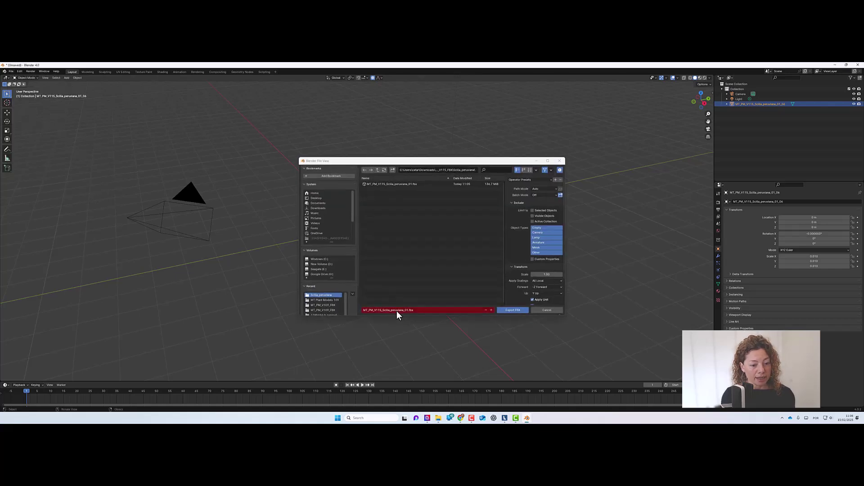
# Step: Rename the export file to Scilla_peruviana02.fbx and export it
pyautogui.click(408, 310)
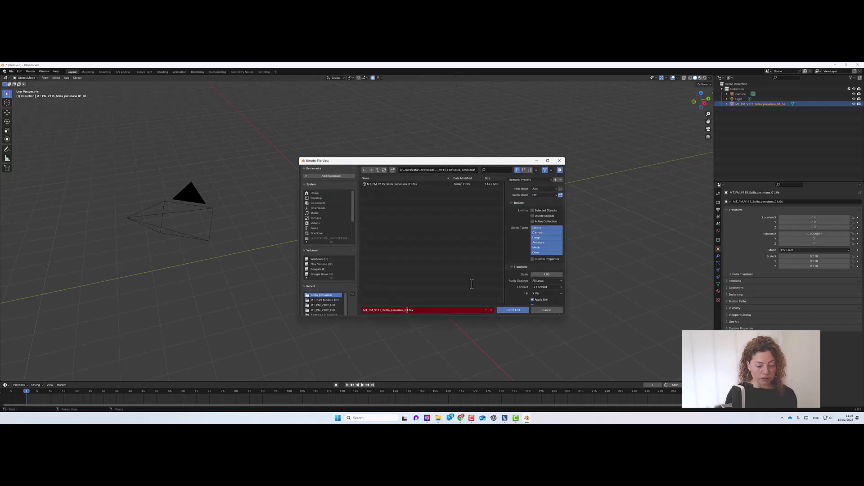
pyautogui.press('BackSpace')
pyautogui.press('BackSpace')
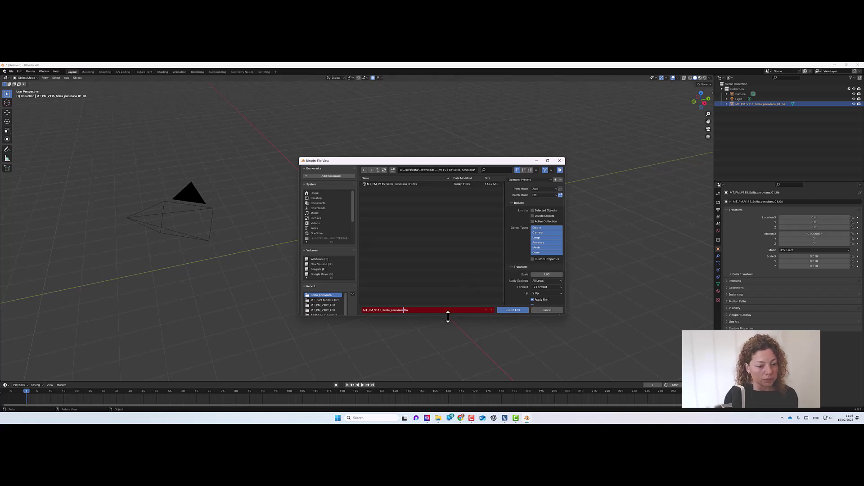
pyautogui.moveTo(384, 310); pyautogui.dragTo(337, 309)
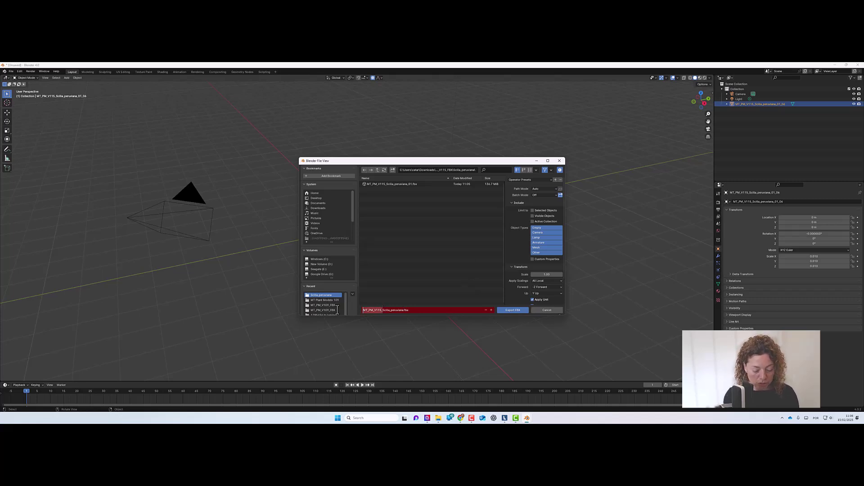
pyautogui.press('BackSpace')
pyautogui.click(384, 310)
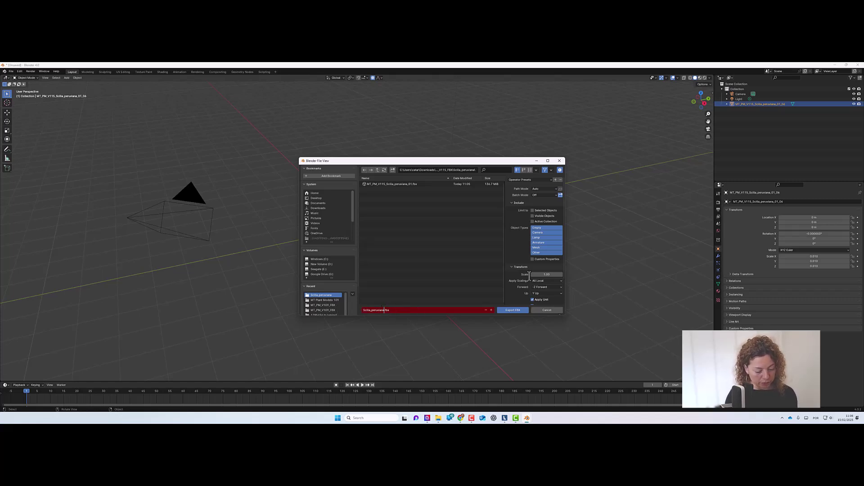
pyautogui.write('01')
pyautogui.press('BackSpace')
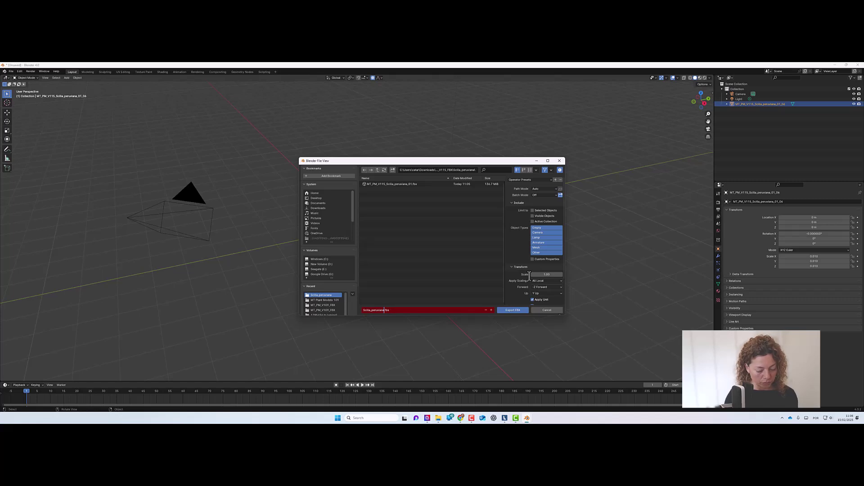
pyautogui.write('2')
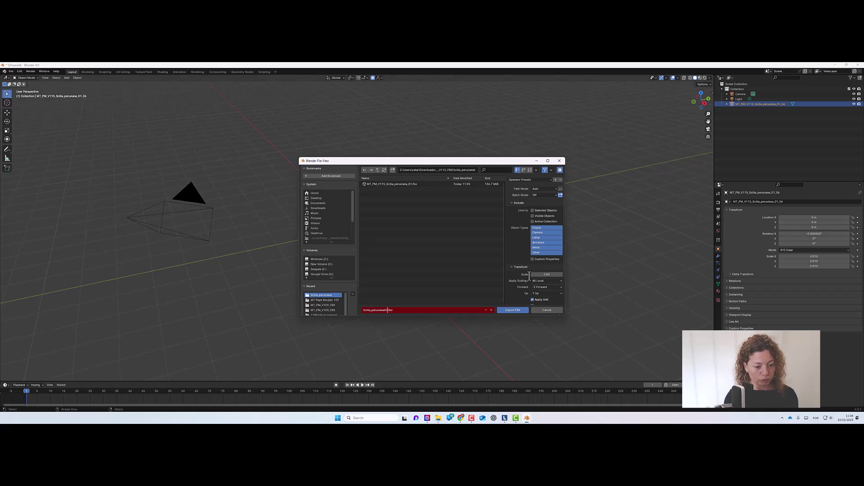
pyautogui.click(515, 310)
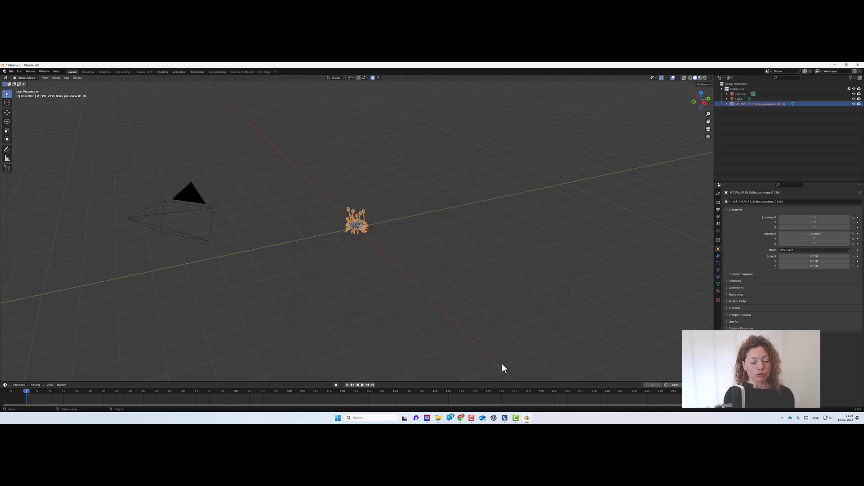
# Step: Switch to Lumion and choose Scilla_peruviana02.fbx to import as a new model
pyautogui.click(504, 418)
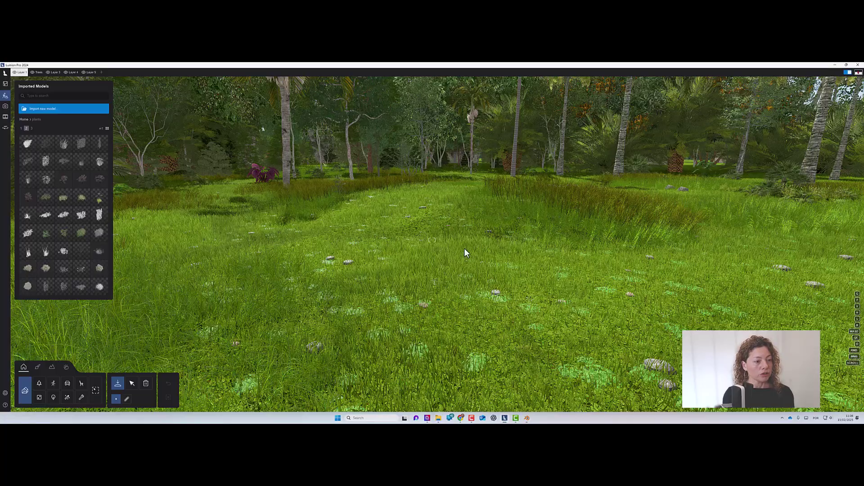
pyautogui.moveTo(463, 251); pyautogui.dragTo(464, 198, button='right')
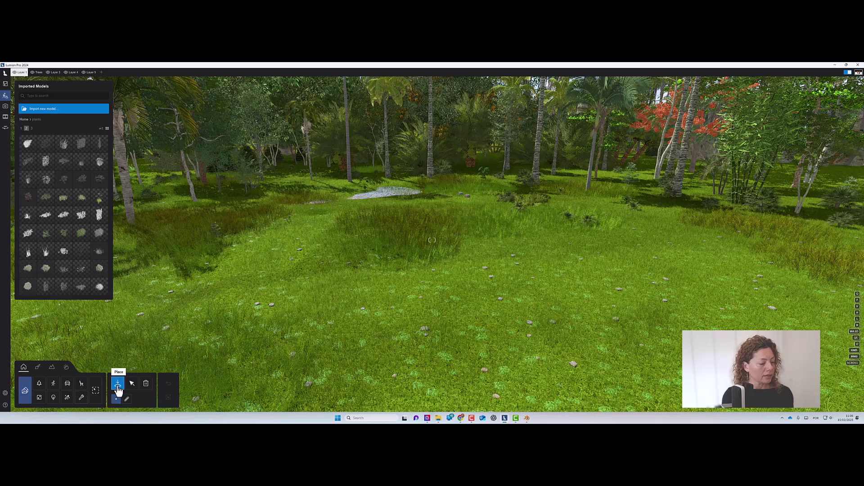
pyautogui.click(54, 109)
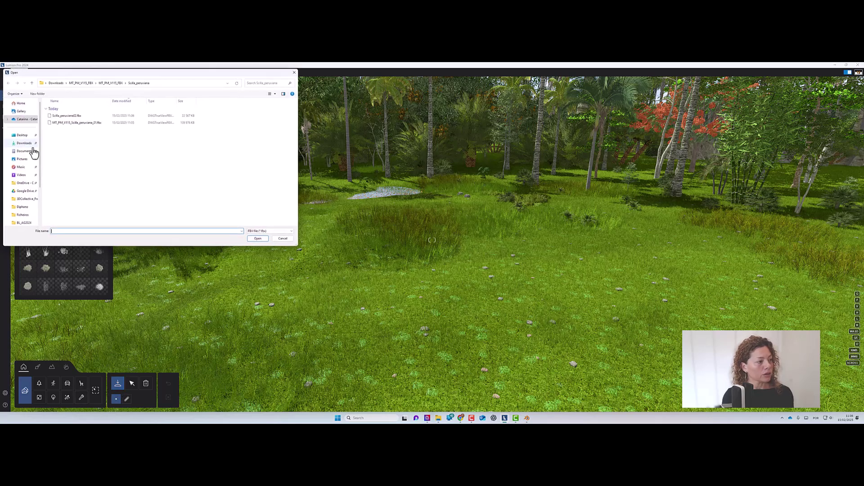
pyautogui.click(70, 116)
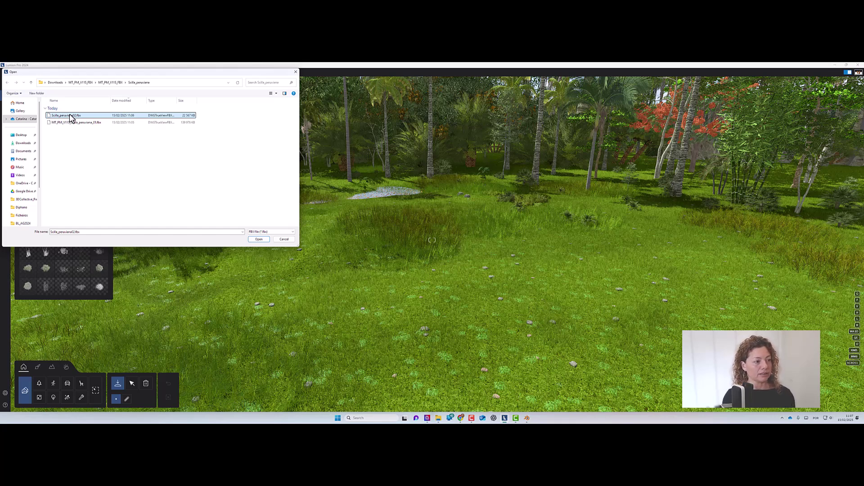
pyautogui.click(264, 239)
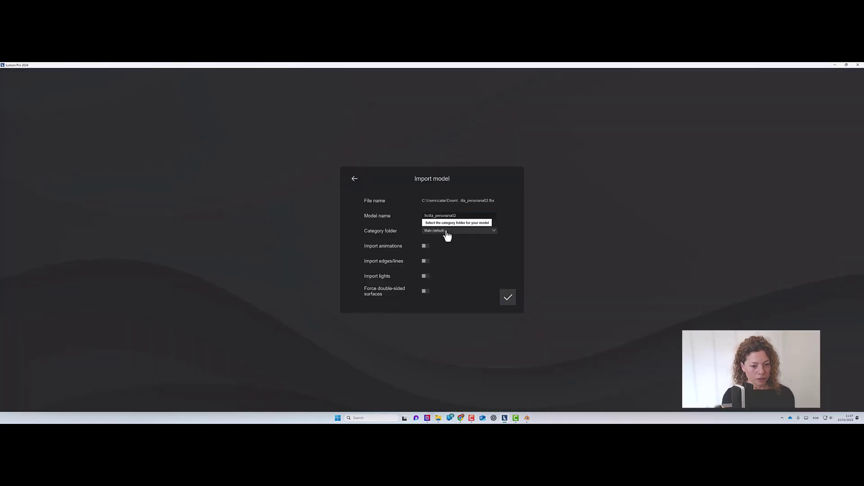
# Step: Set the model's category folder to plants and confirm the import
pyautogui.click(447, 231)
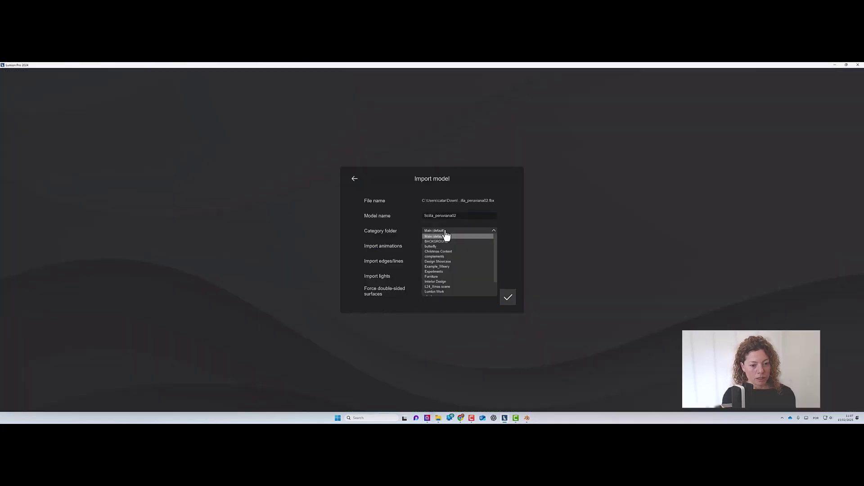
pyautogui.scroll(-1, 447, 285)
pyautogui.click(444, 292)
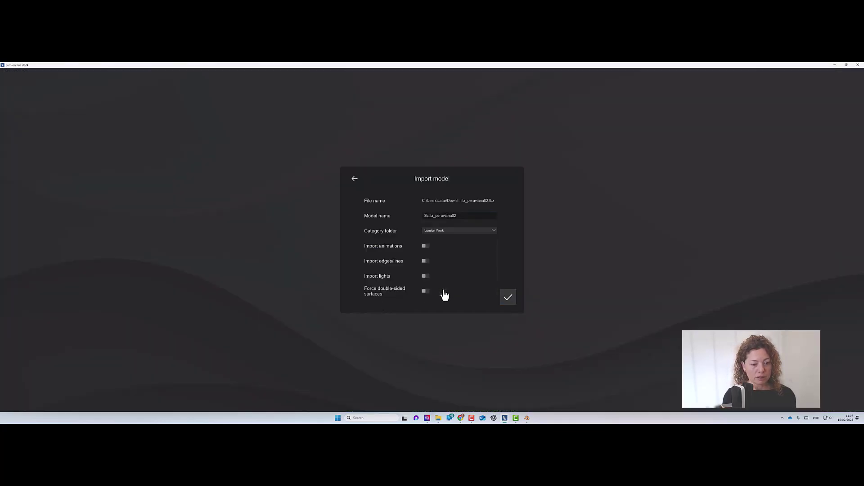
pyautogui.click(445, 232)
pyautogui.click(445, 296)
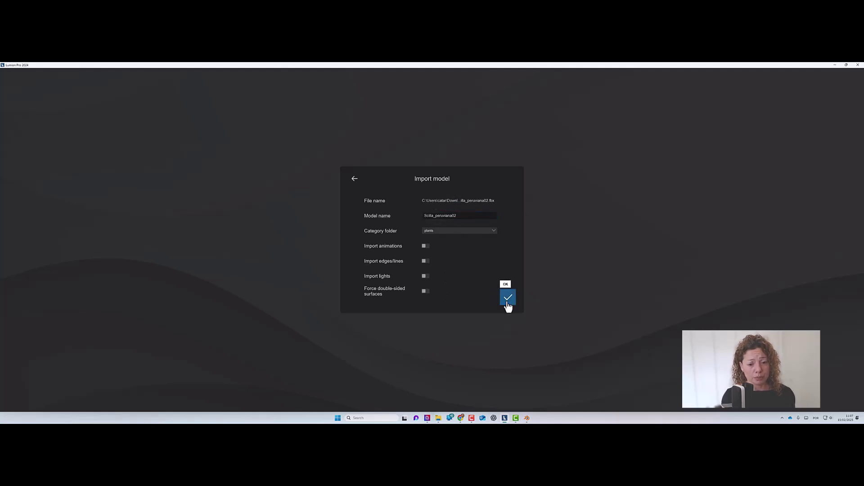
pyautogui.click(508, 298)
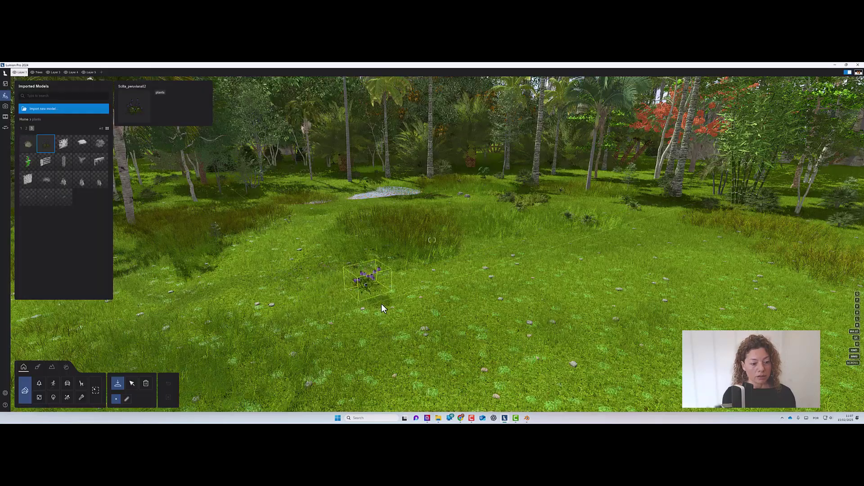
# Step: Fly the camera close to the imported Scilla plant to inspect its purple flowers and leaves
pyautogui.moveTo(382, 303); pyautogui.dragTo(396, 341, button='right')
pyautogui.press('w')
pyautogui.press('w')
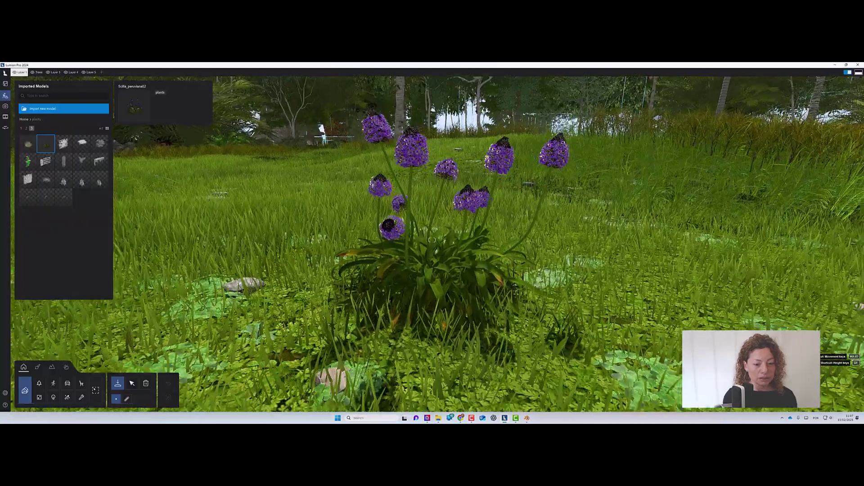
pyautogui.press('w')
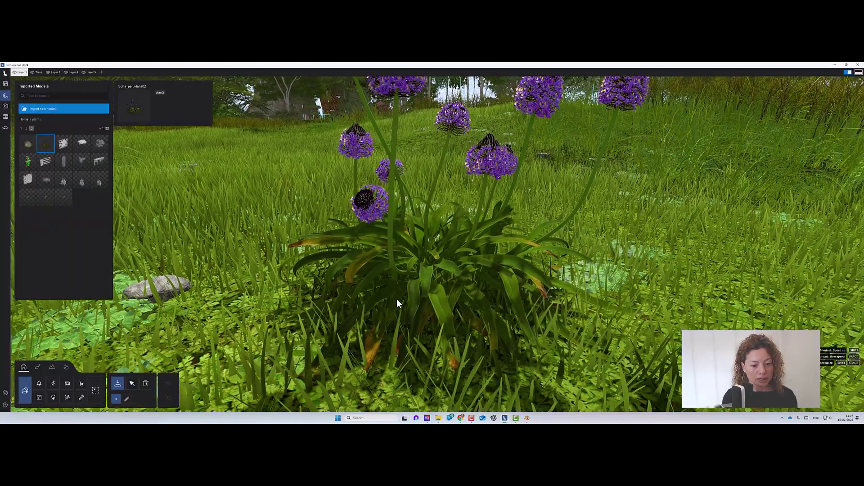
pyautogui.moveTo(495, 247); pyautogui.dragTo(494, 207, button='right')
pyautogui.press('s')
pyautogui.moveTo(432, 212); pyautogui.dragTo(432, 240, button='right')
pyautogui.press('w')
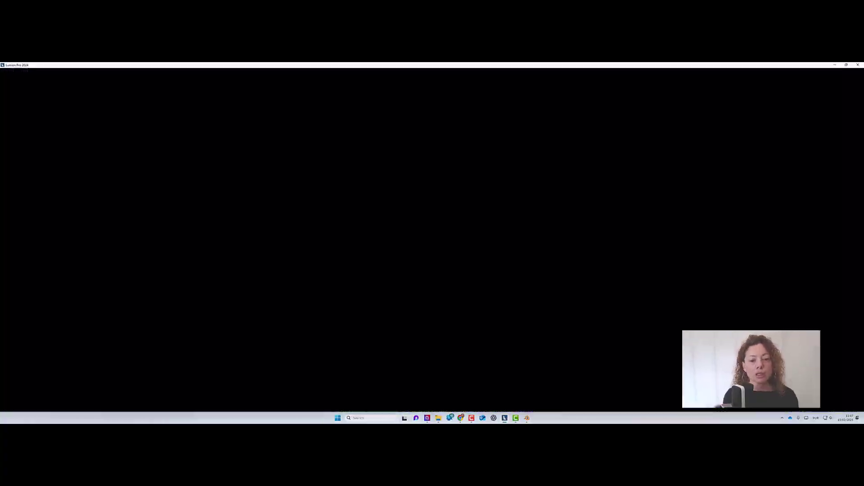
pyautogui.press('s')
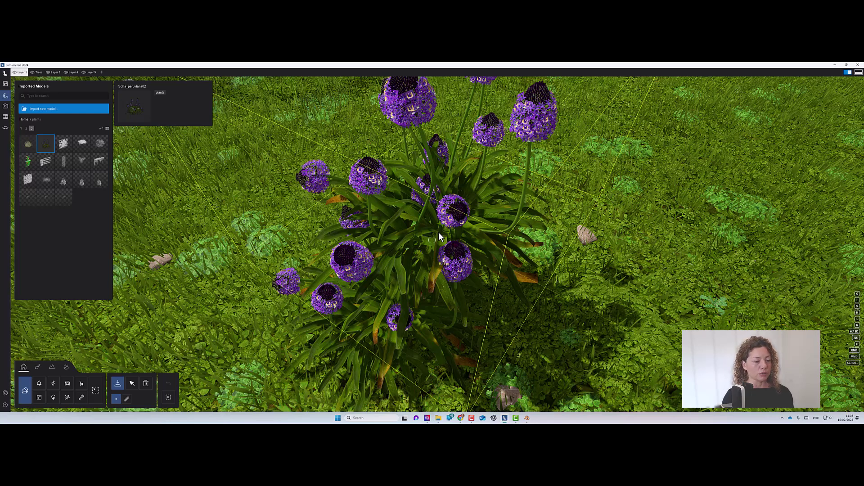
# Step: Enter imported-model material editing and fly close to the flower heads
pyautogui.click(36, 373)
pyautogui.press('a')
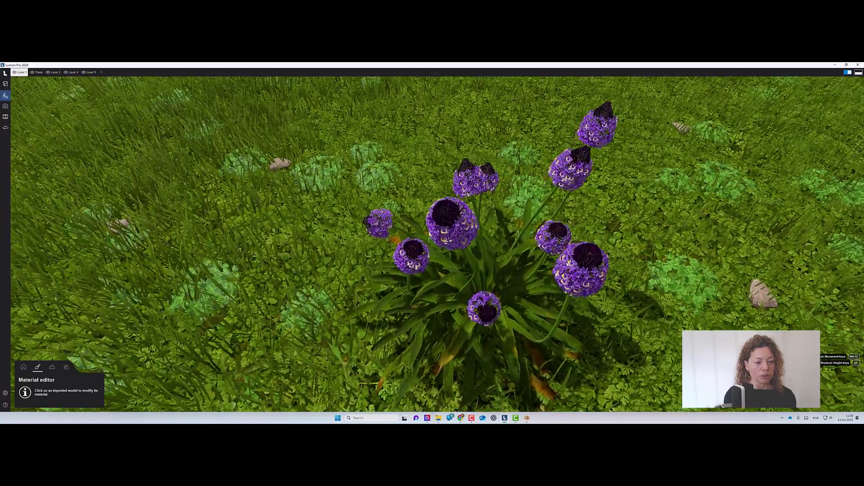
pyautogui.press('w')
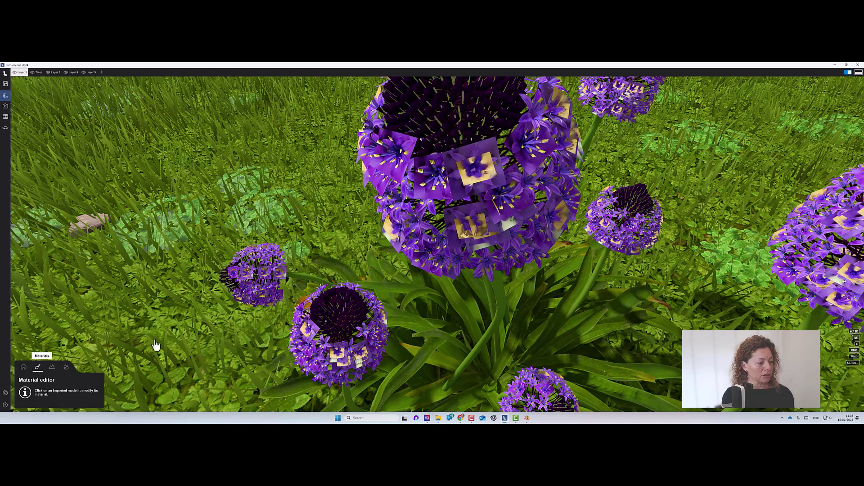
# Step: Load the Flower_01 opacity map into the flower material's opacity slot
pyautogui.click(466, 174)
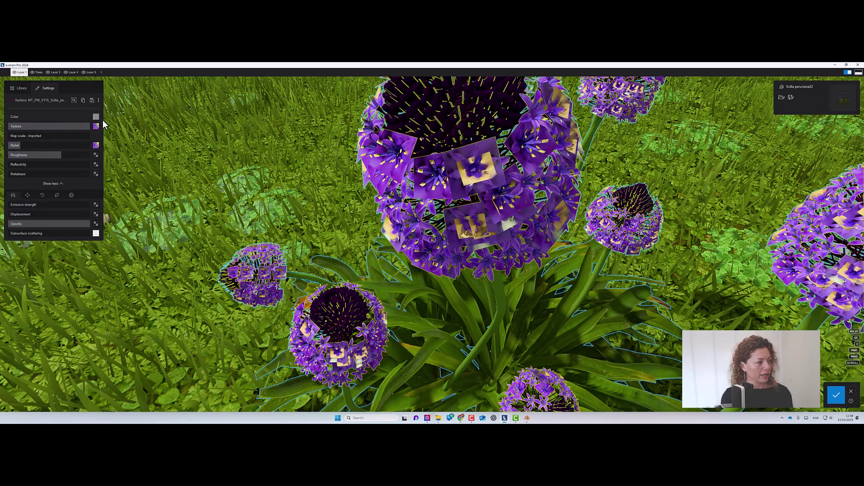
pyautogui.moveTo(98, 131)
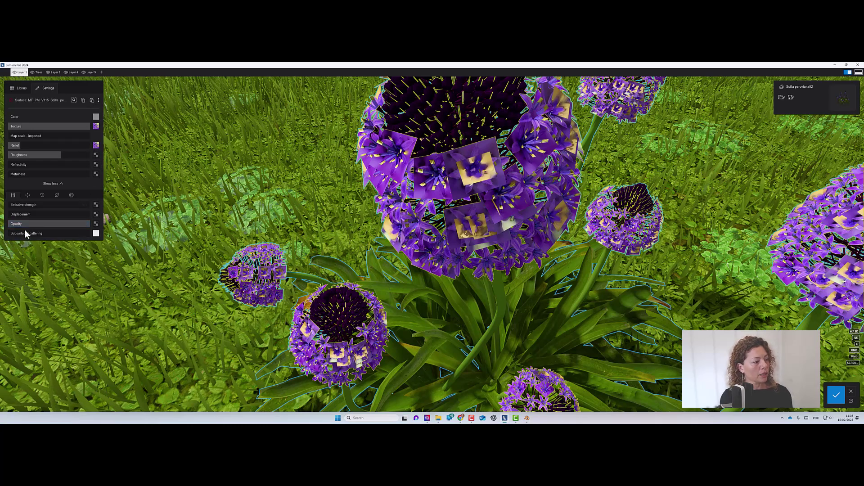
pyautogui.click(96, 225)
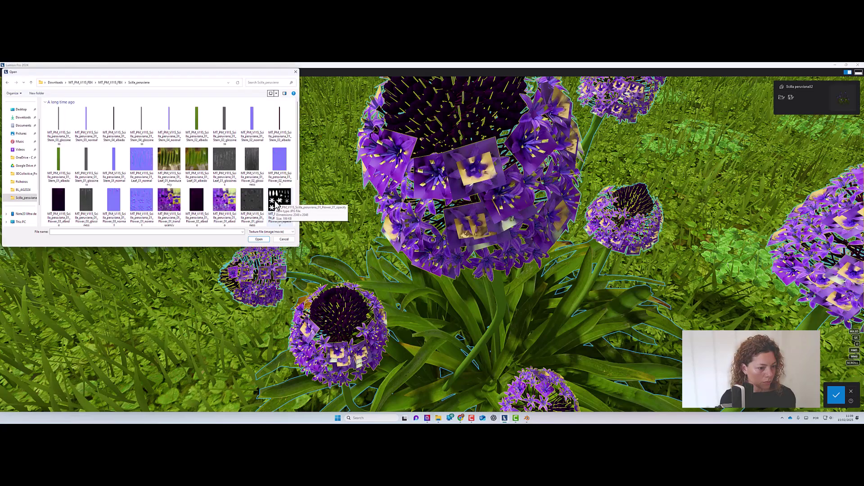
pyautogui.click(277, 205)
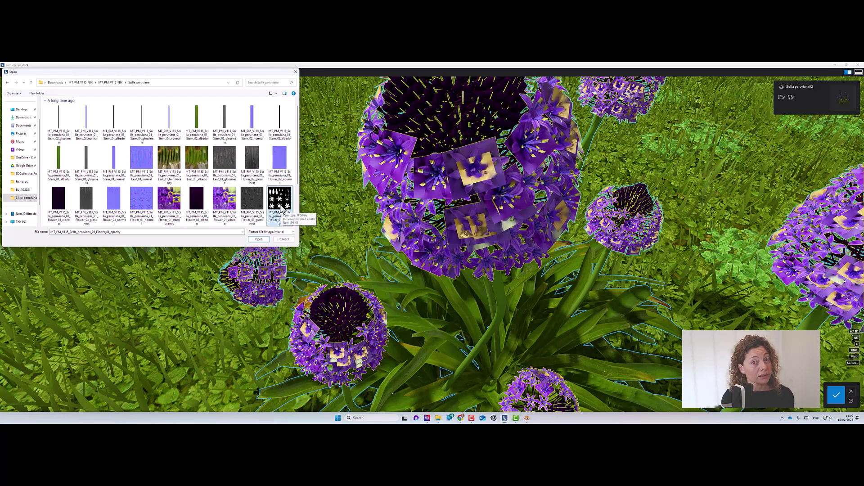
pyautogui.click(261, 240)
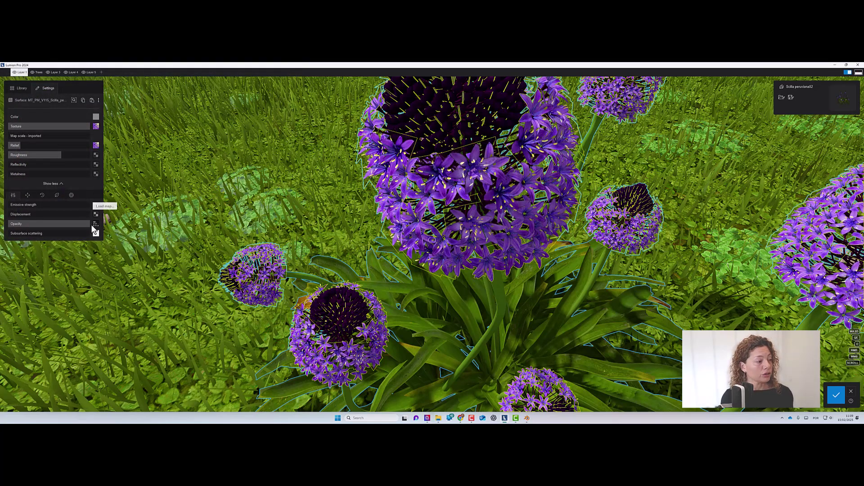
pyautogui.moveTo(97, 230)
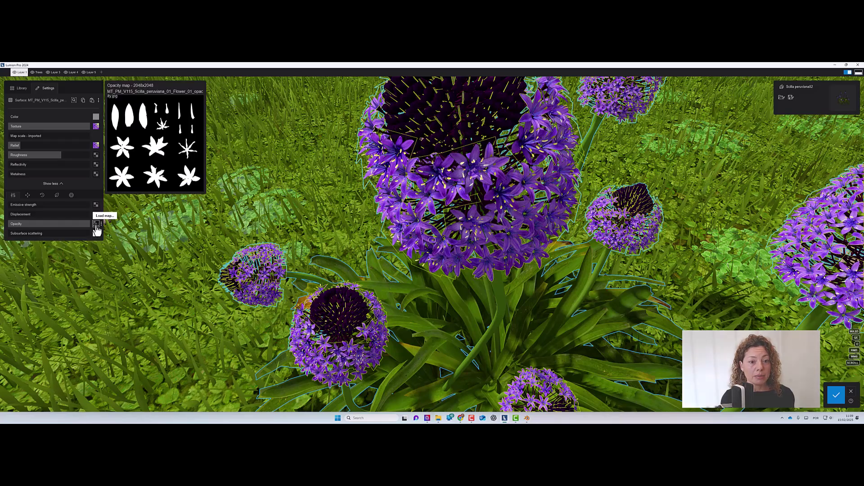
# Step: Fly the camera over to the leaves and pick the plant's leaf material
pyautogui.press('s')
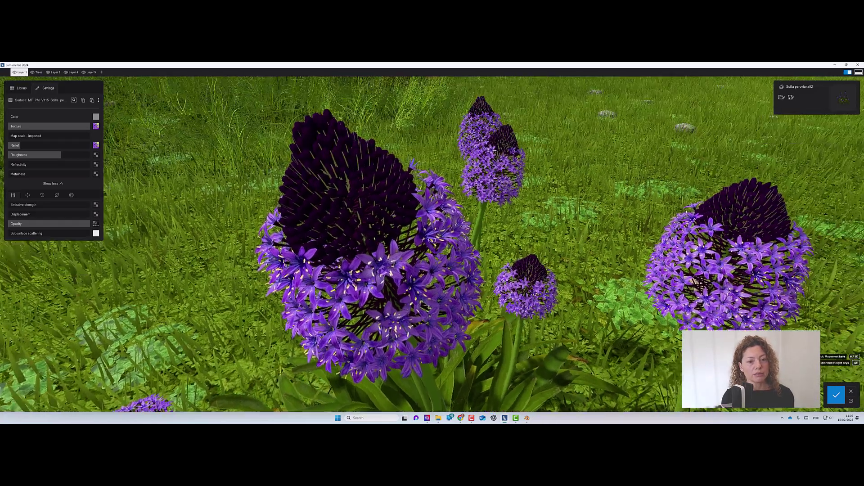
pyautogui.press('w')
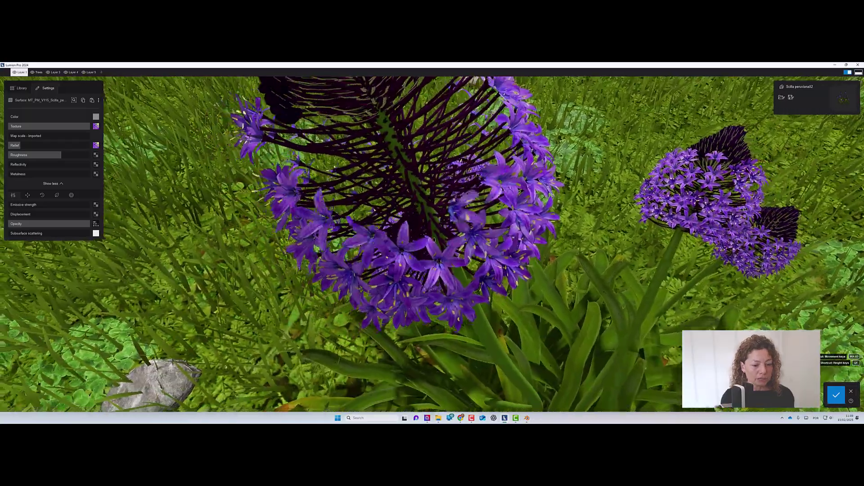
pyautogui.press('s')
pyautogui.moveTo(431, 240); pyautogui.dragTo(432, 240, button='right')
pyautogui.press('w')
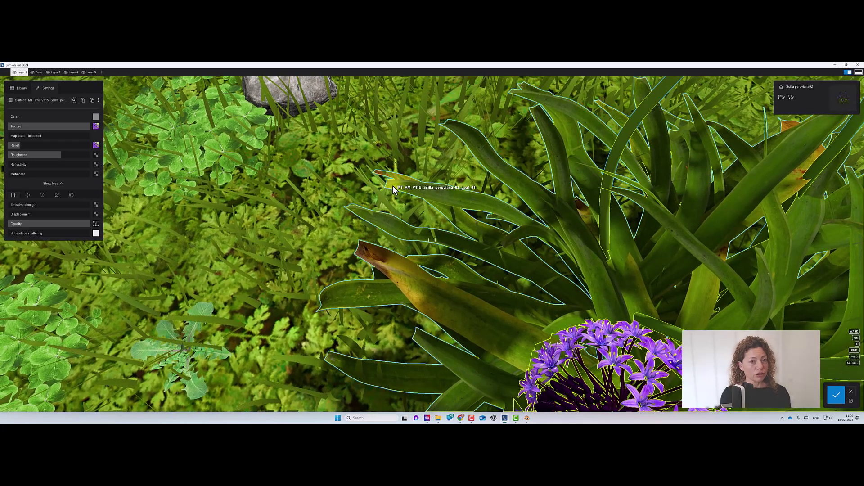
pyautogui.click(393, 186)
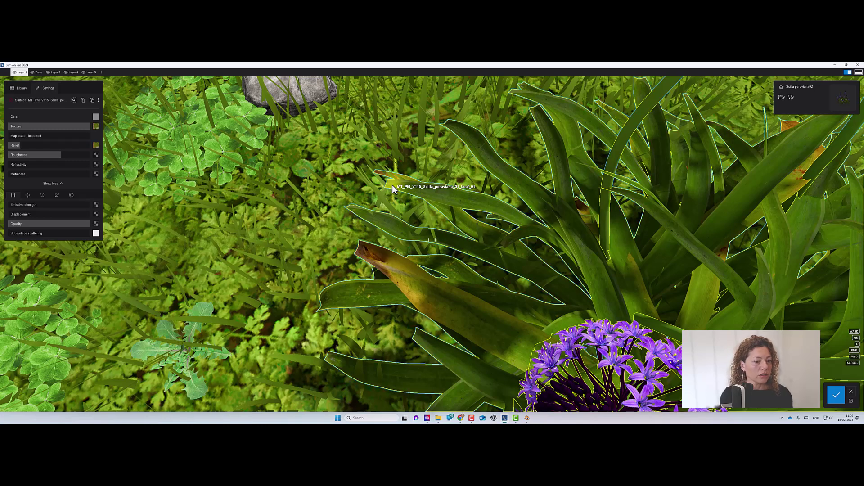
# Step: Load the Leaf_01 opacity map into the leaf material's opacity slot
pyautogui.click(95, 224)
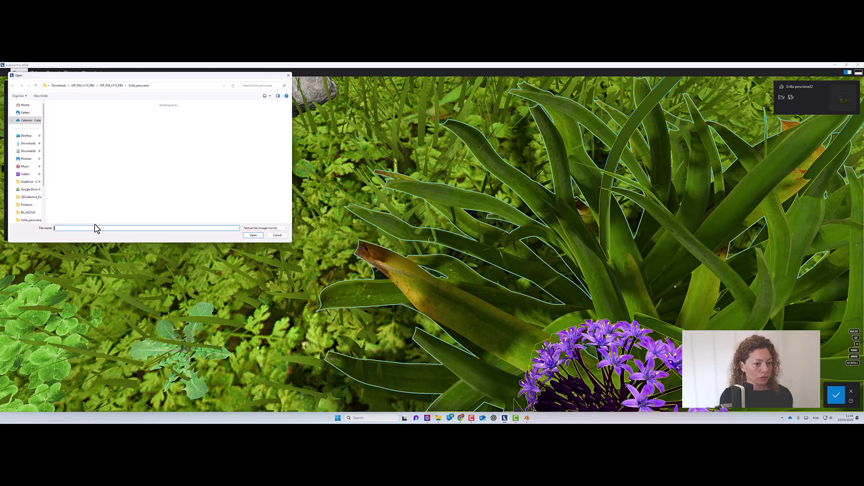
pyautogui.click(280, 240)
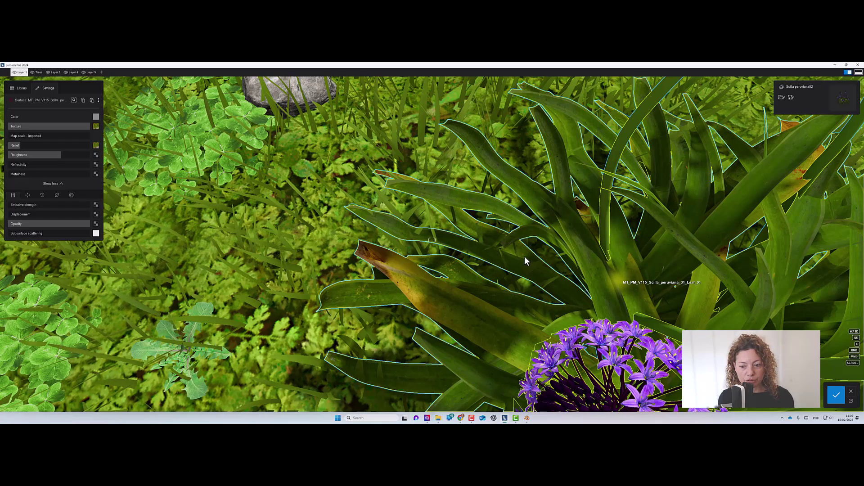
pyautogui.moveTo(525, 256); pyautogui.dragTo(473, 158, button='right')
pyautogui.moveTo(432, 240); pyautogui.dragTo(528, 250, button='right')
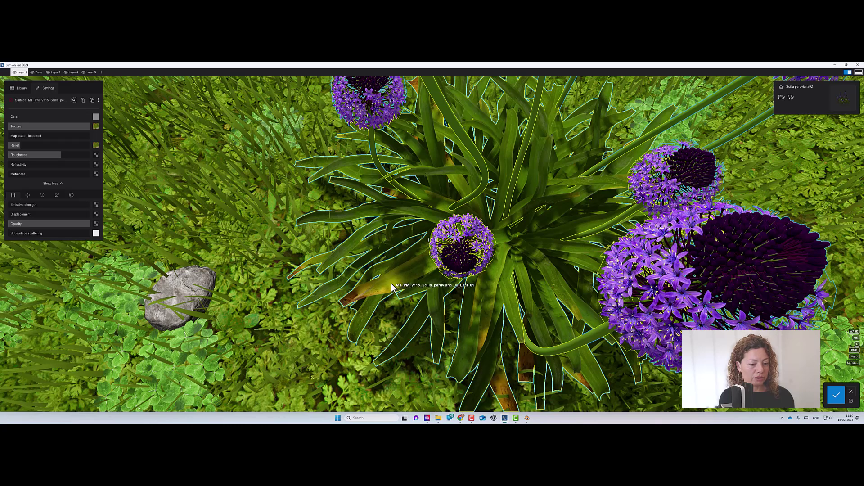
pyautogui.click(95, 224)
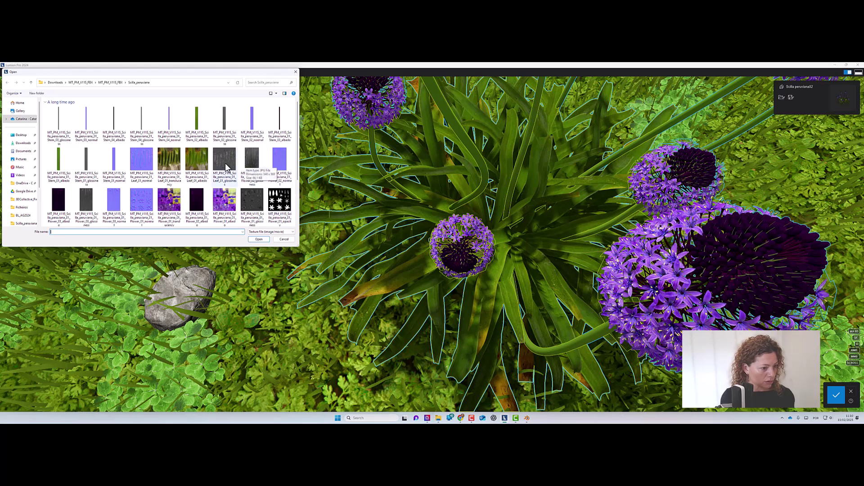
pyautogui.scroll(-1, 201, 190)
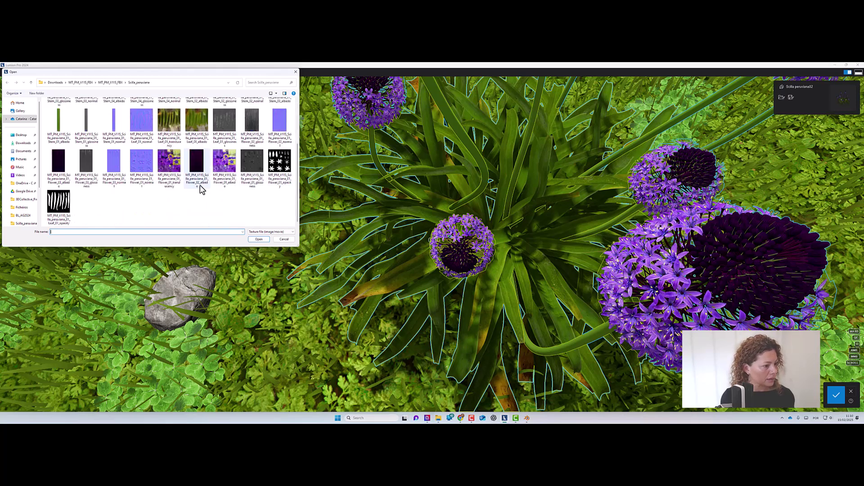
pyautogui.click(58, 206)
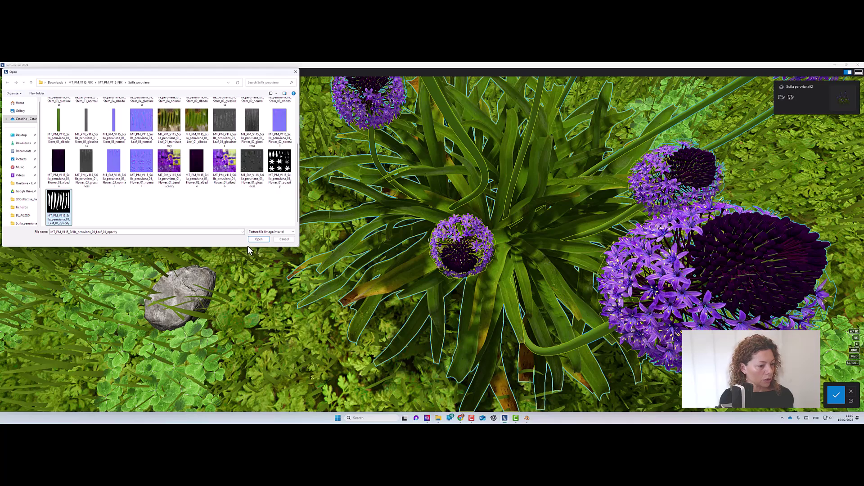
pyautogui.click(260, 239)
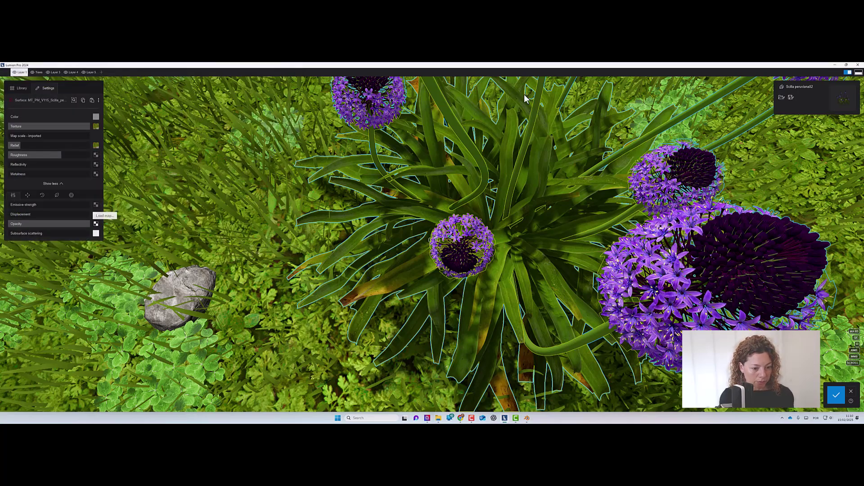
pyautogui.moveTo(524, 99); pyautogui.dragTo(522, 136, button='right')
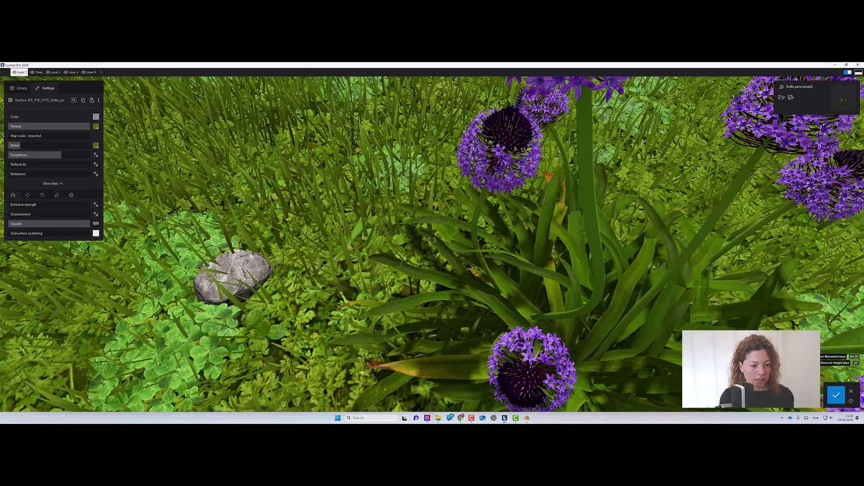
pyautogui.press('w')
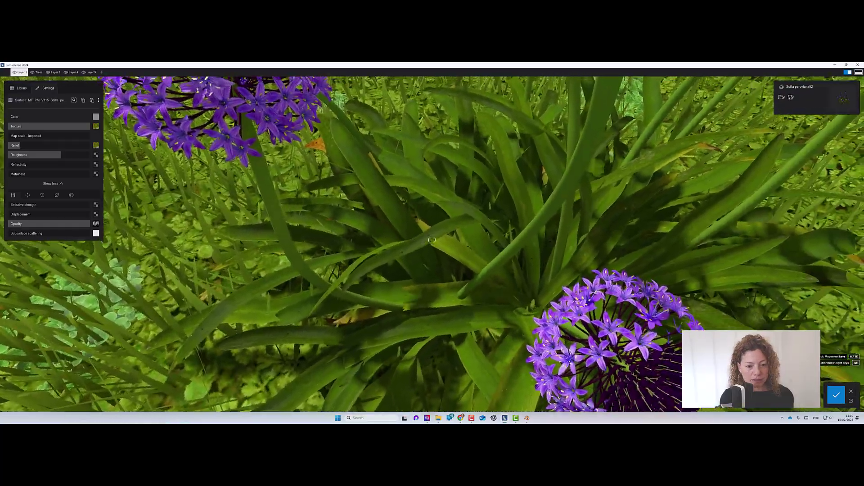
pyautogui.press('s')
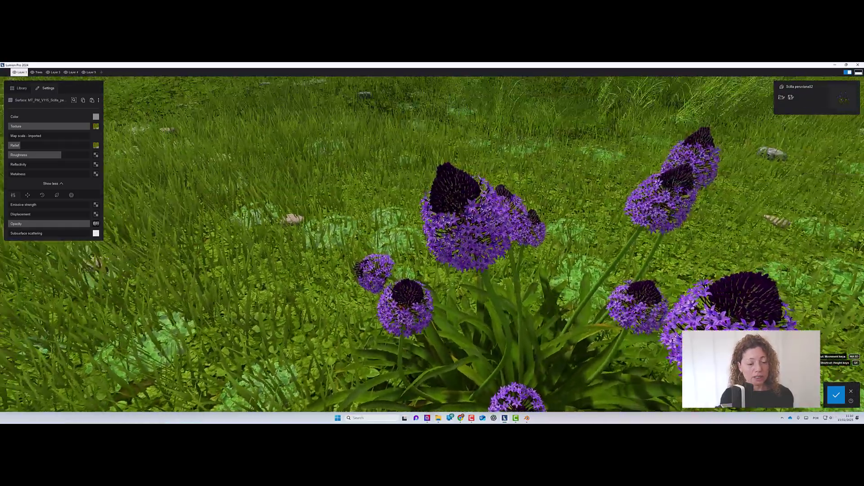
pyautogui.press('w')
pyautogui.press('s')
pyautogui.press('w')
pyautogui.press('s')
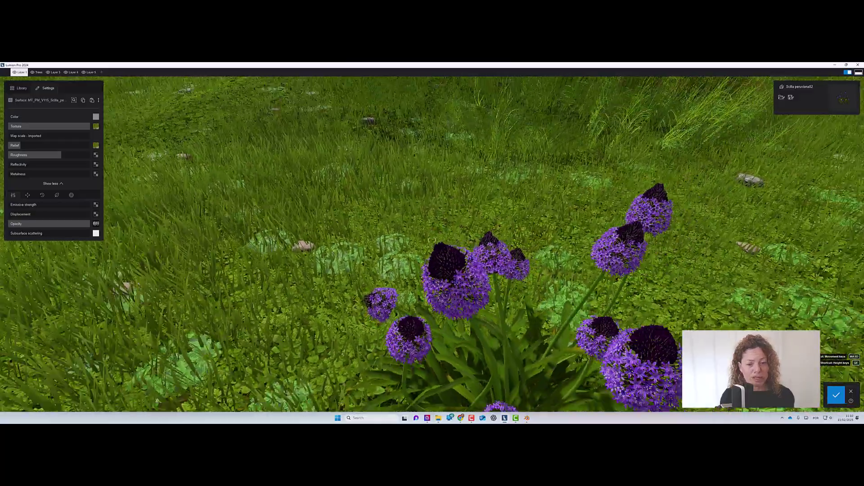
pyautogui.press('s')
pyautogui.press('w')
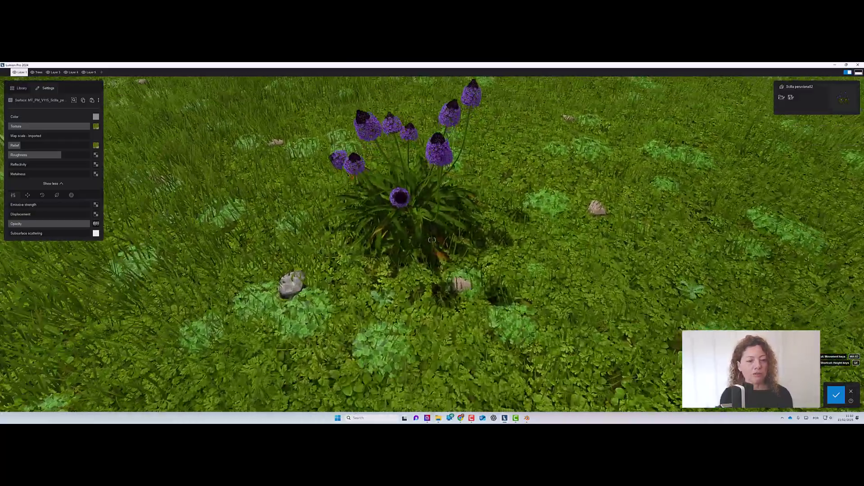
pyautogui.press('w')
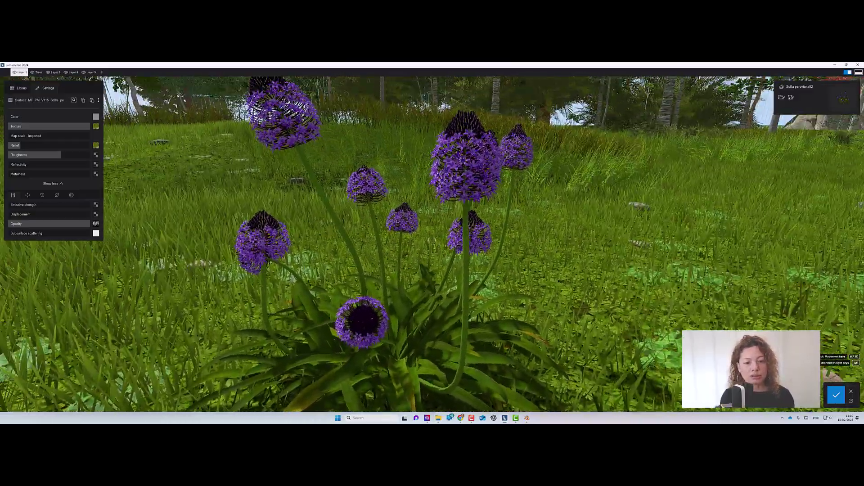
pyautogui.press('s')
pyautogui.press('w')
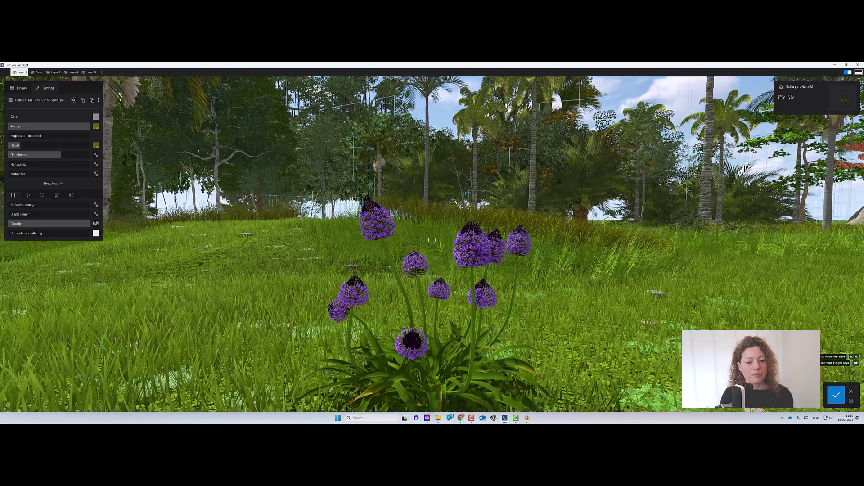
pyautogui.press('s')
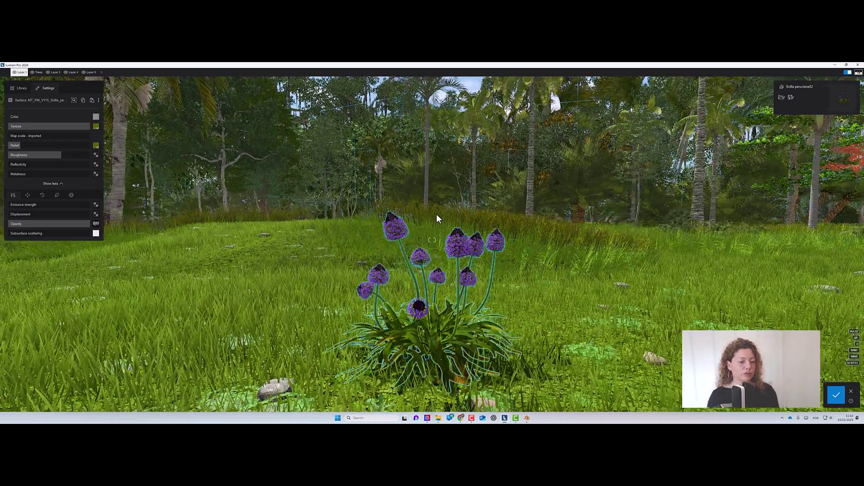